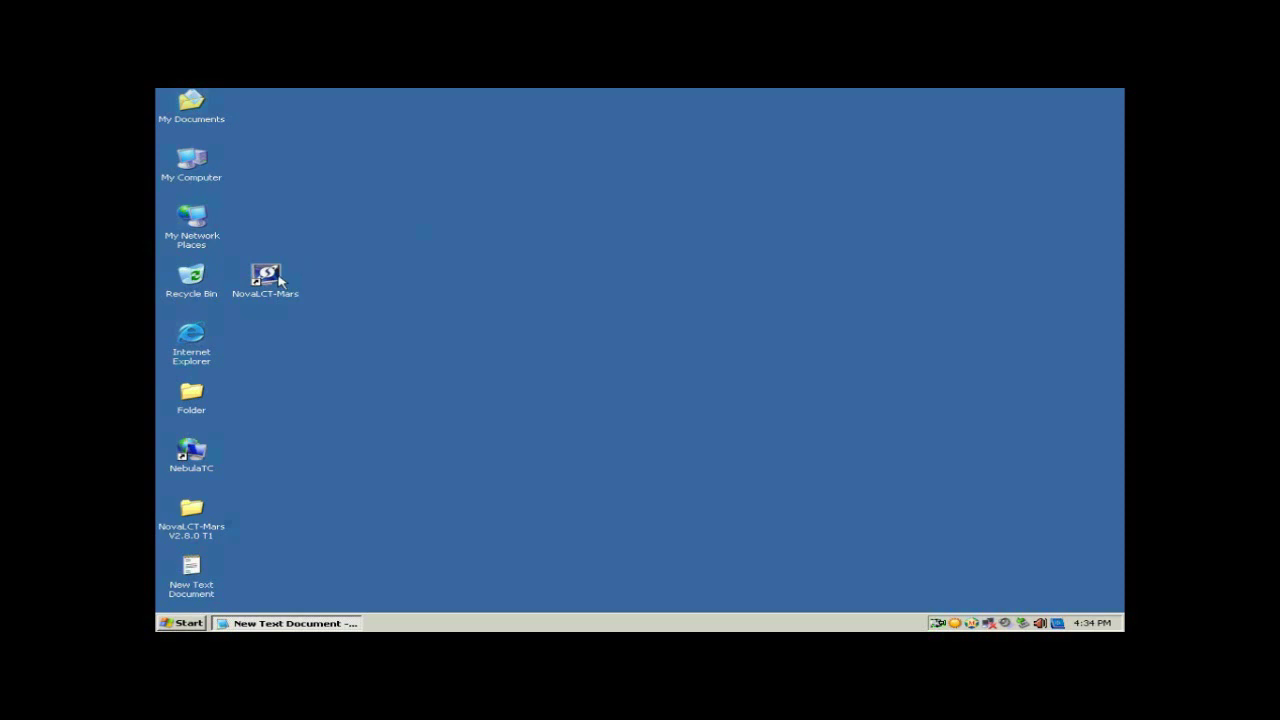
Launch NovaLCT-Mars and start an Advanced Login from the User menu
{"action": "double_click", "coordinate": [280, 282]}
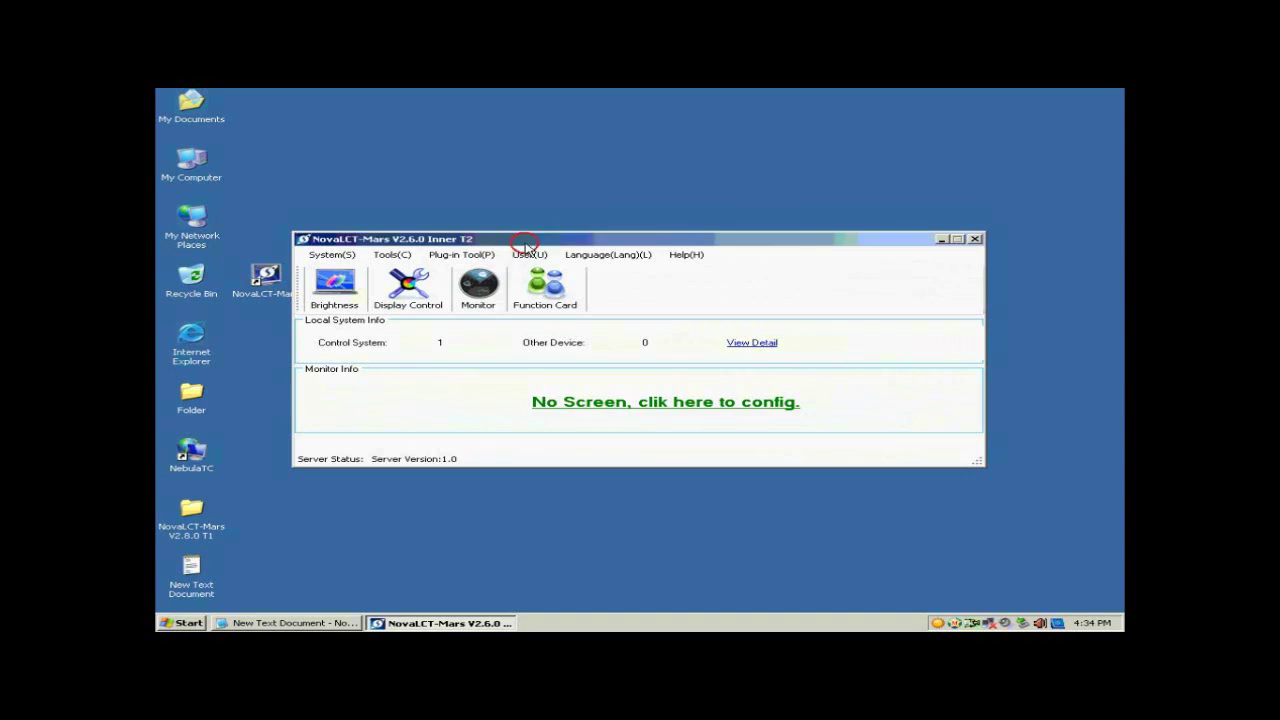
{"action": "left_click", "coordinate": [536, 256]}
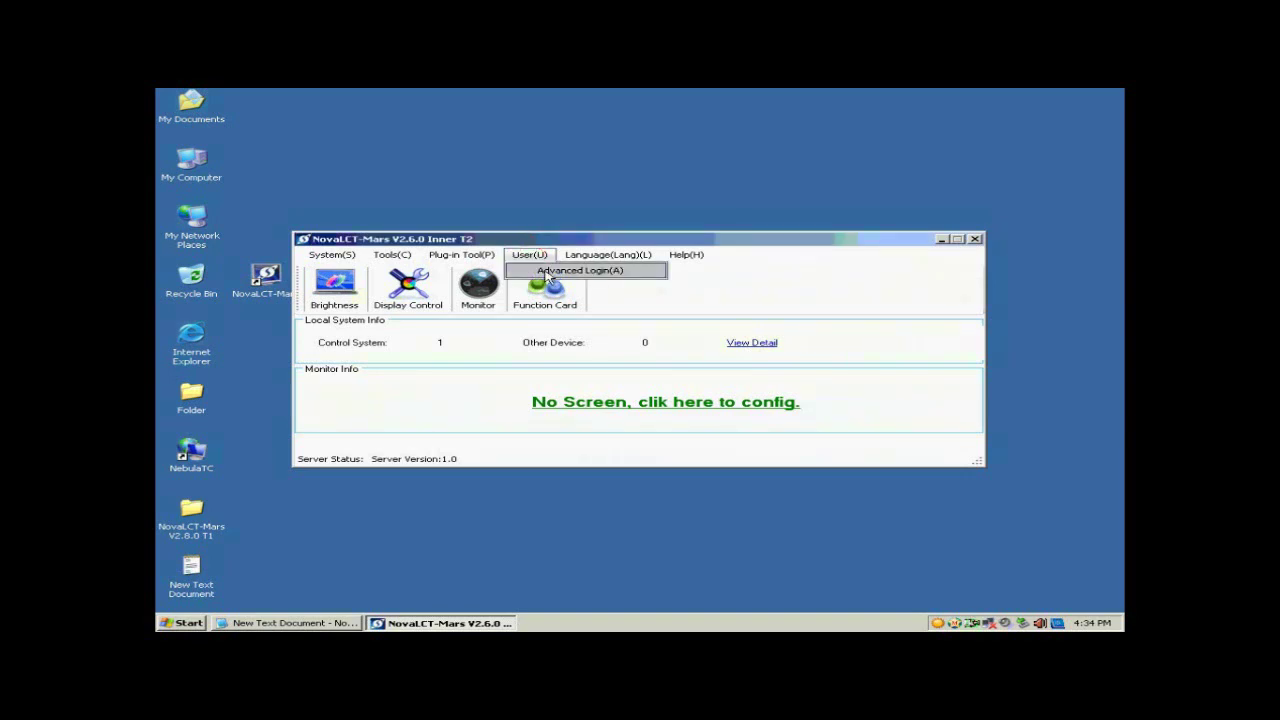
{"action": "left_click", "coordinate": [546, 271]}
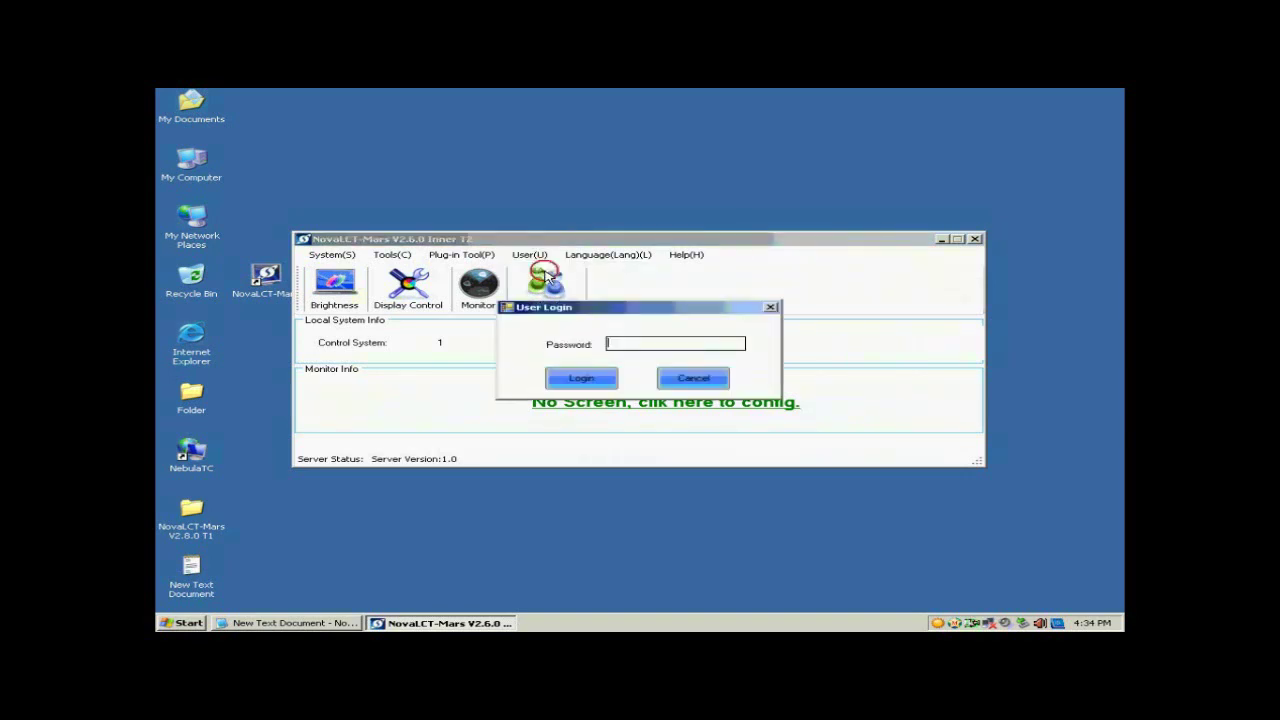
Enter the advanced password noted in Notepad and log in
{"action": "left_click", "coordinate": [327, 624]}
{"action": "left_click_drag", "start_coordinate": [745, 488], "coordinate": [706, 488]}
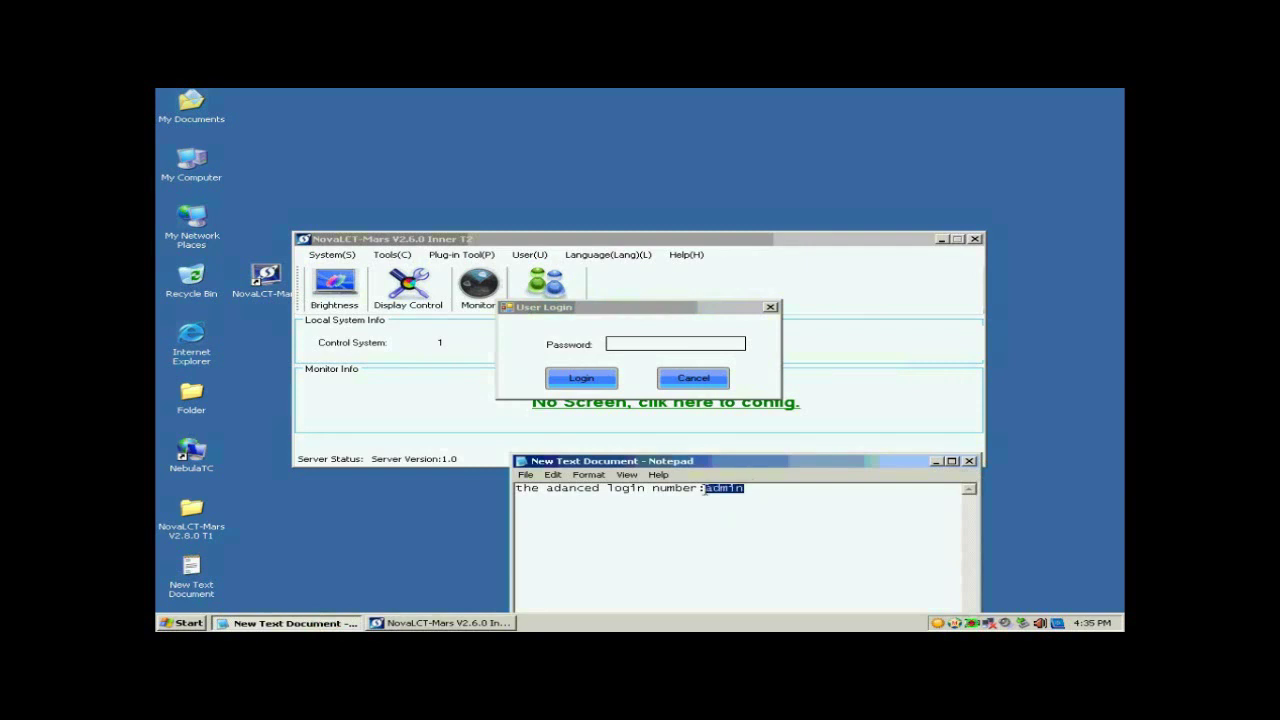
{"action": "left_click", "coordinate": [674, 345]}
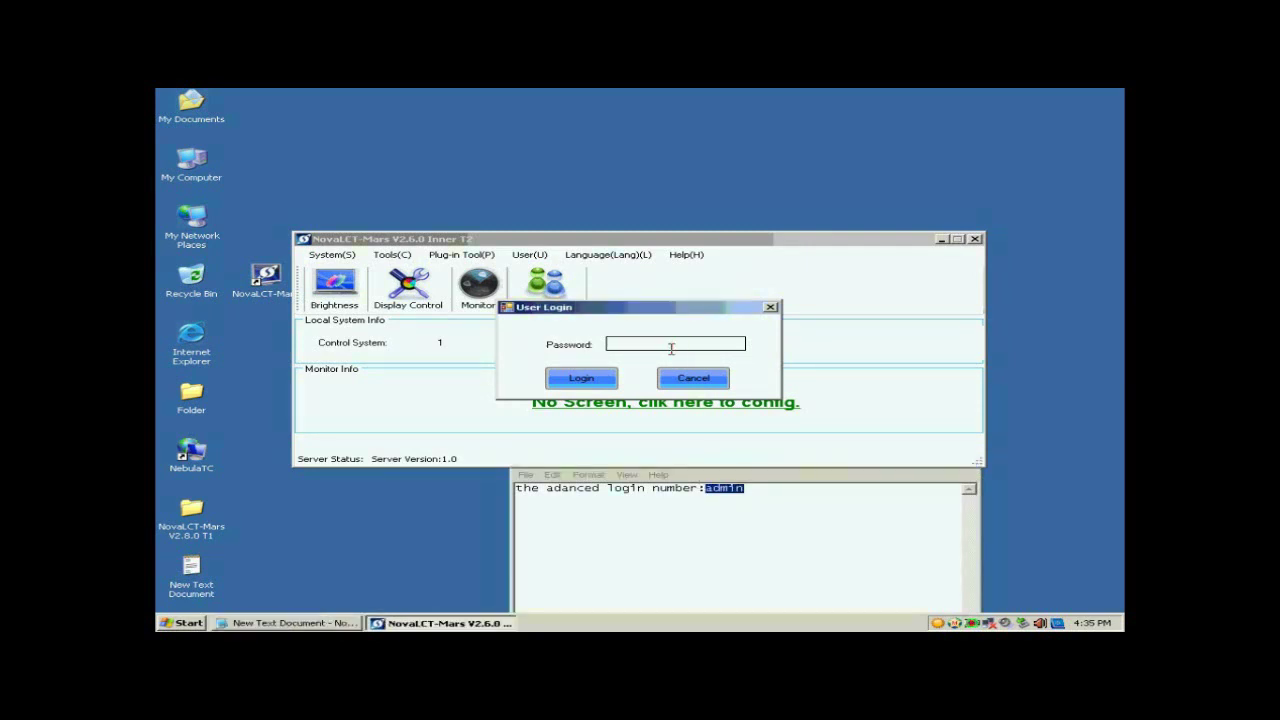
{"action": "type", "text": "admin"}
{"action": "left_click", "coordinate": [579, 384]}
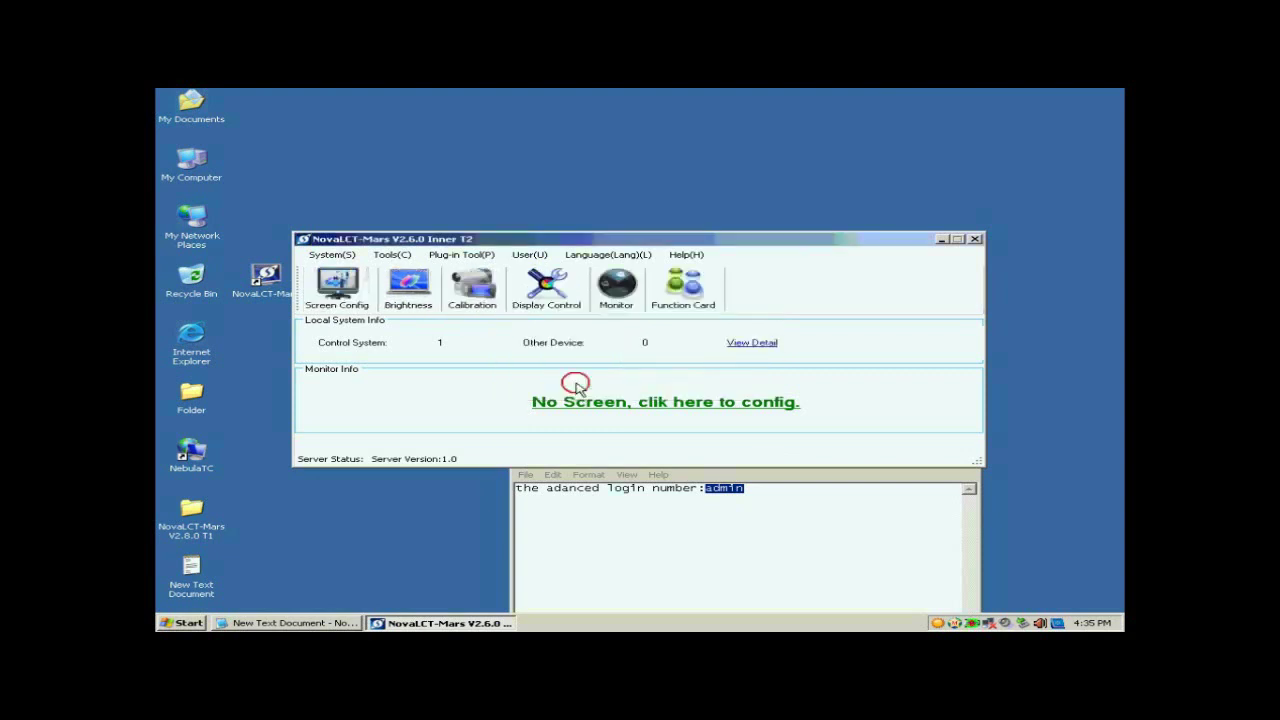
Configure the screen on COM3 with a 1024 x 768 px sending-board resolution, then go to Scan Board
{"action": "left_click", "coordinate": [350, 298]}
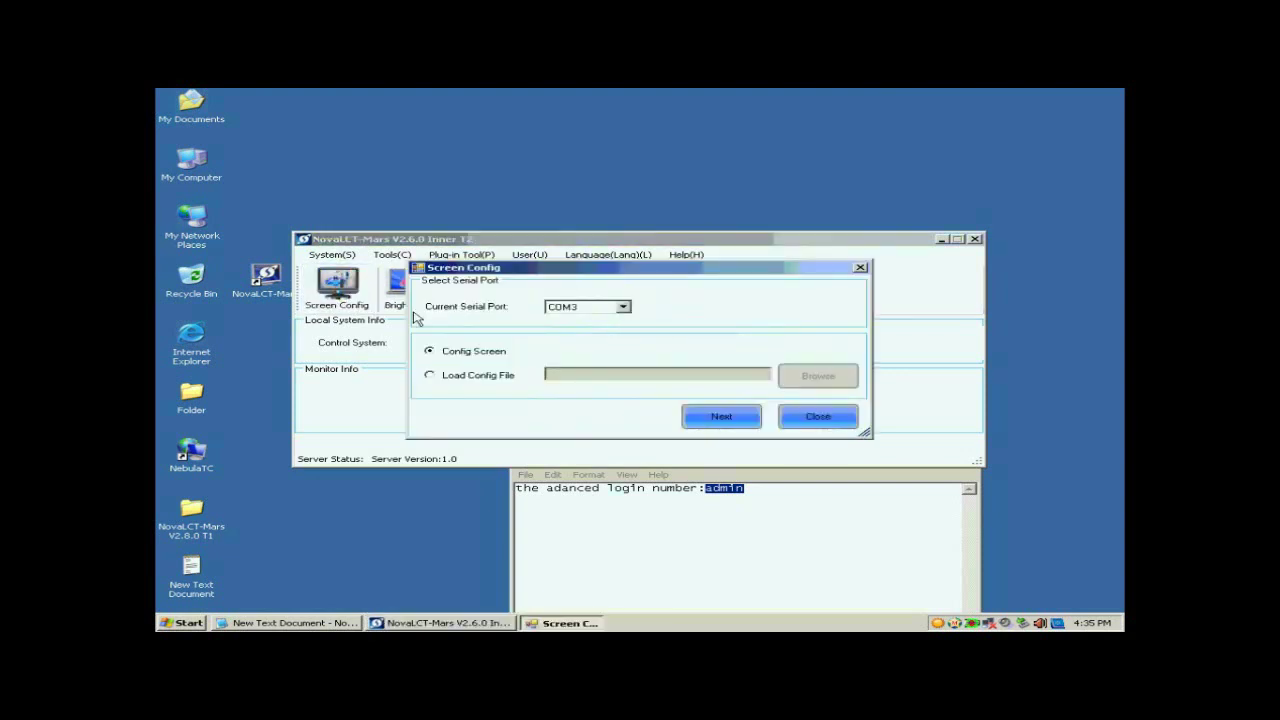
{"action": "left_click", "coordinate": [712, 420]}
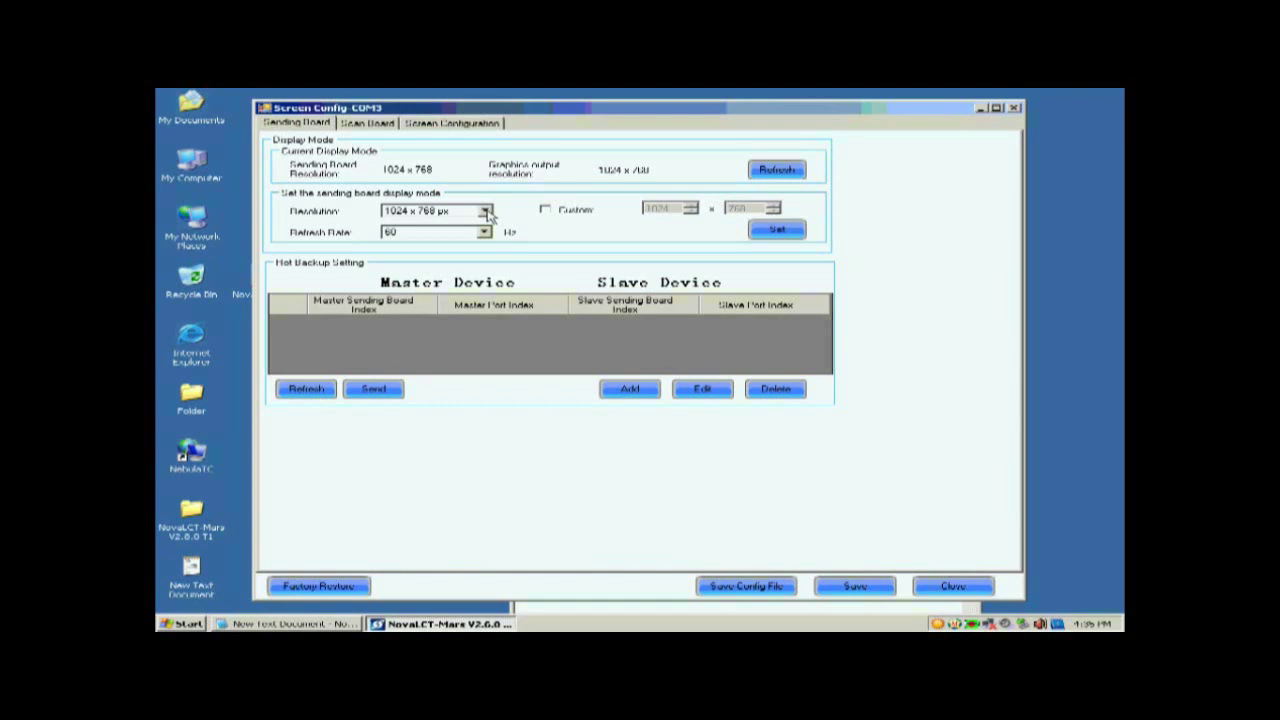
{"action": "left_click", "coordinate": [487, 212]}
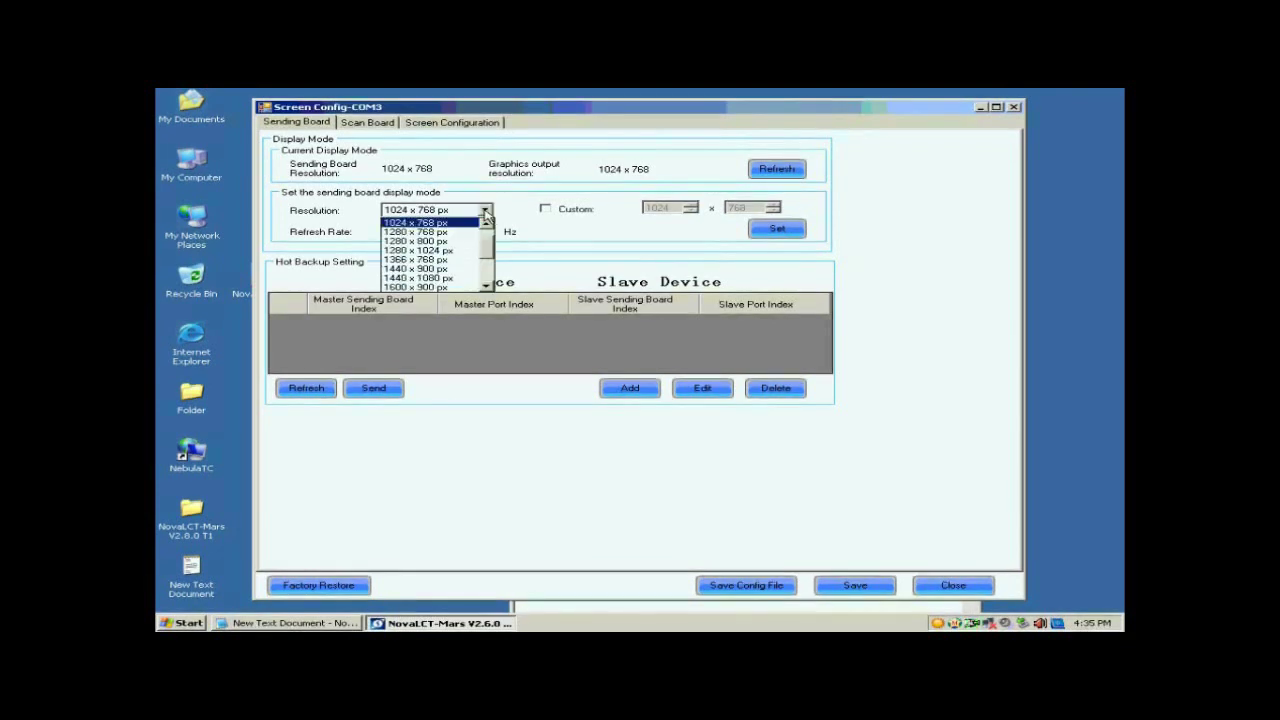
{"action": "left_click", "coordinate": [455, 224]}
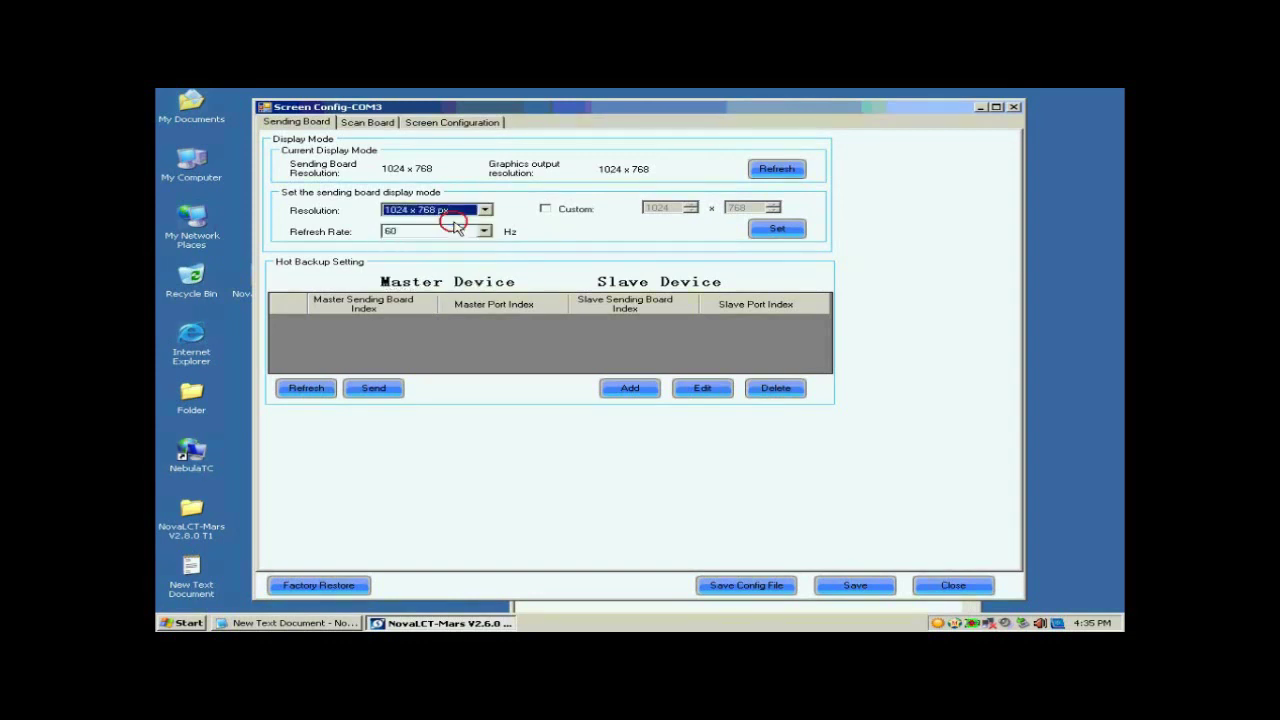
{"action": "left_click", "coordinate": [776, 229]}
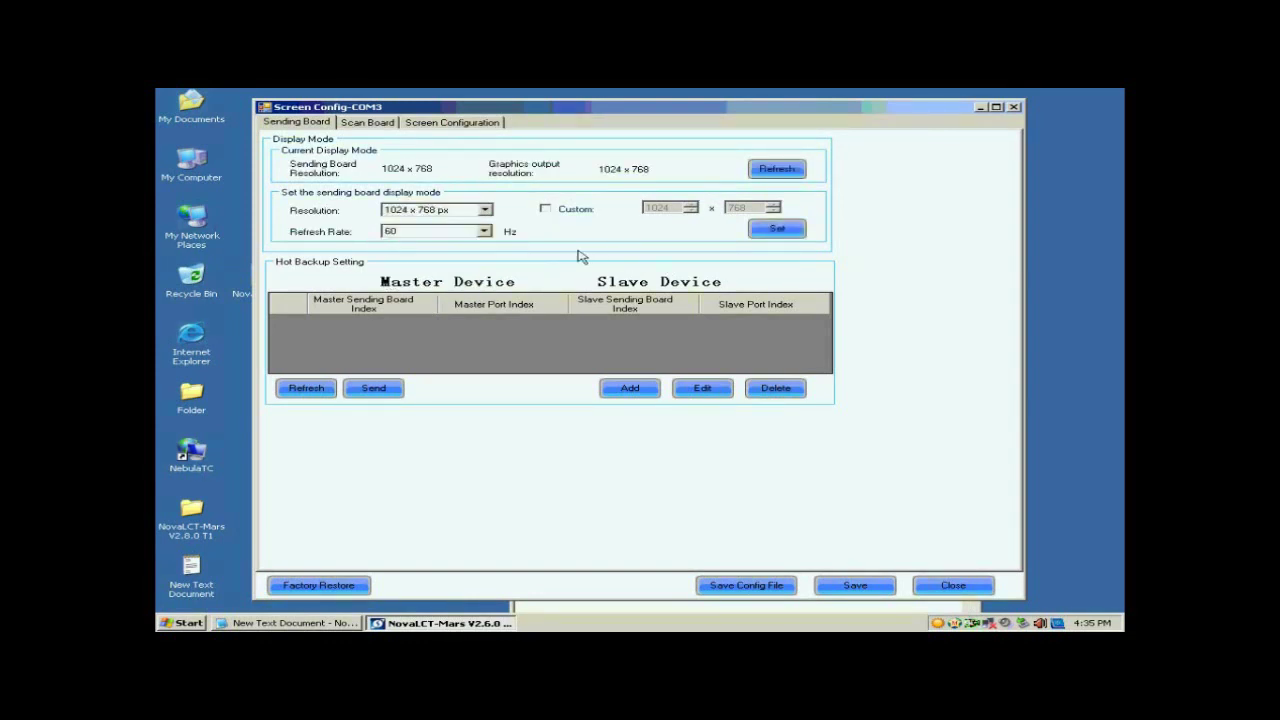
{"action": "left_click", "coordinate": [356, 124]}
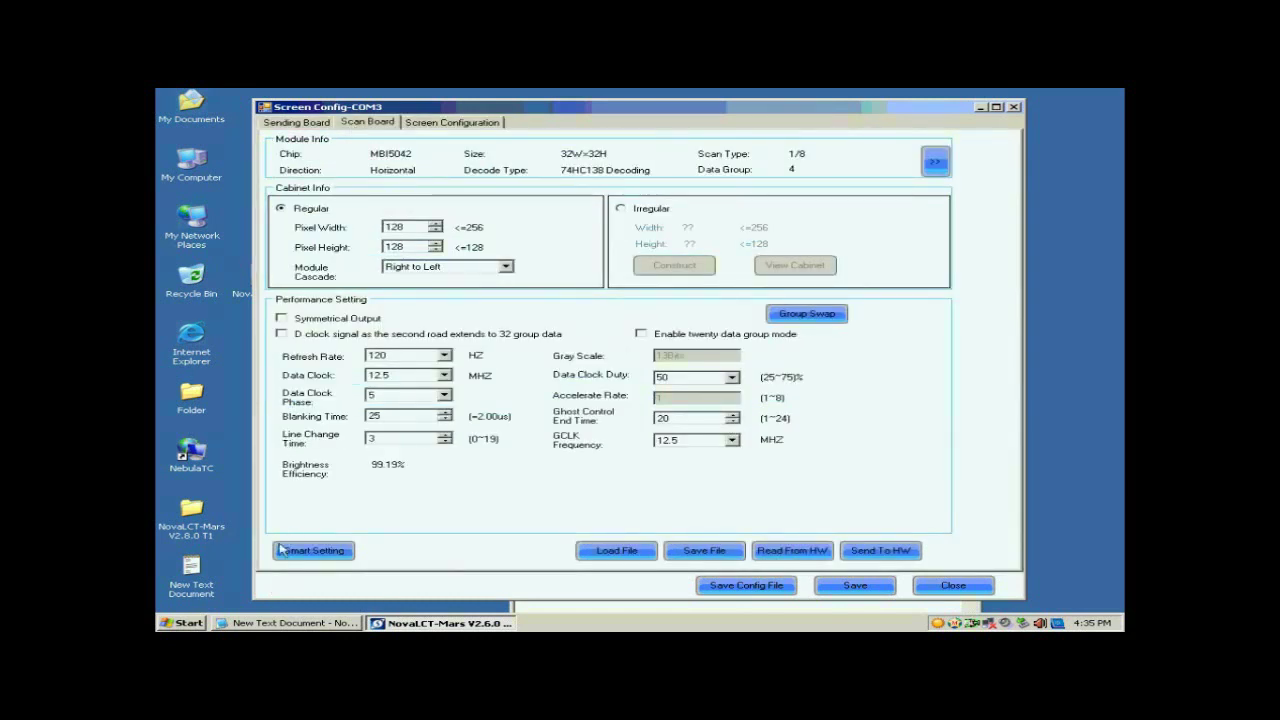
Start Smart Setting with Concurrent data type, MBI5036 chip and a regular module type
{"action": "left_click", "coordinate": [316, 551]}
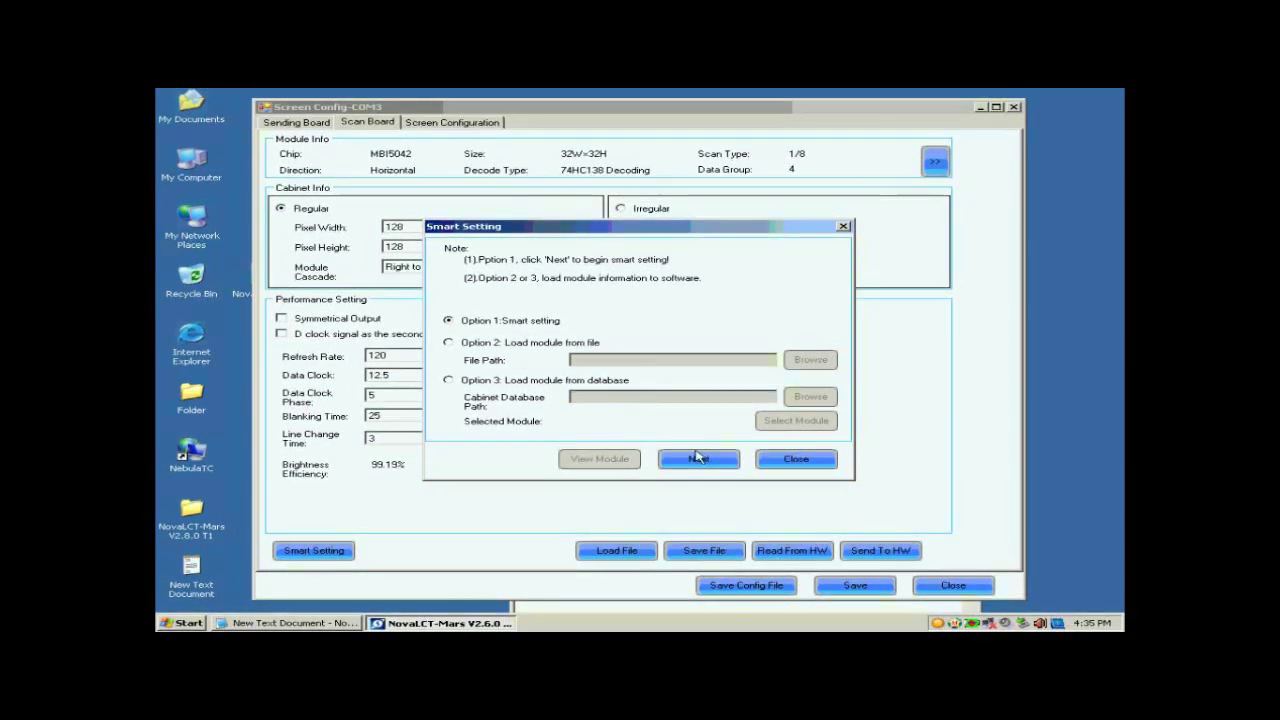
{"action": "left_click", "coordinate": [690, 459]}
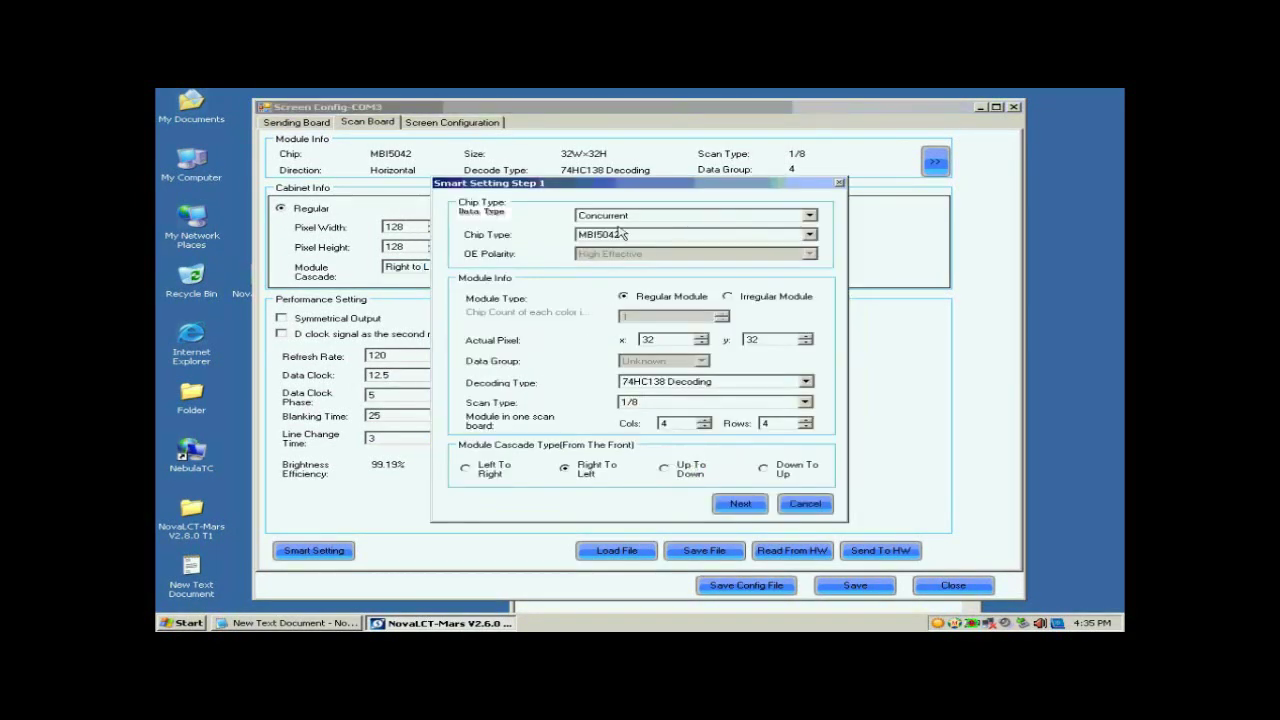
{"action": "left_click", "coordinate": [641, 215]}
{"action": "scroll", "coordinate": [641, 220], "scroll_direction": "up", "scroll_amount": 3}
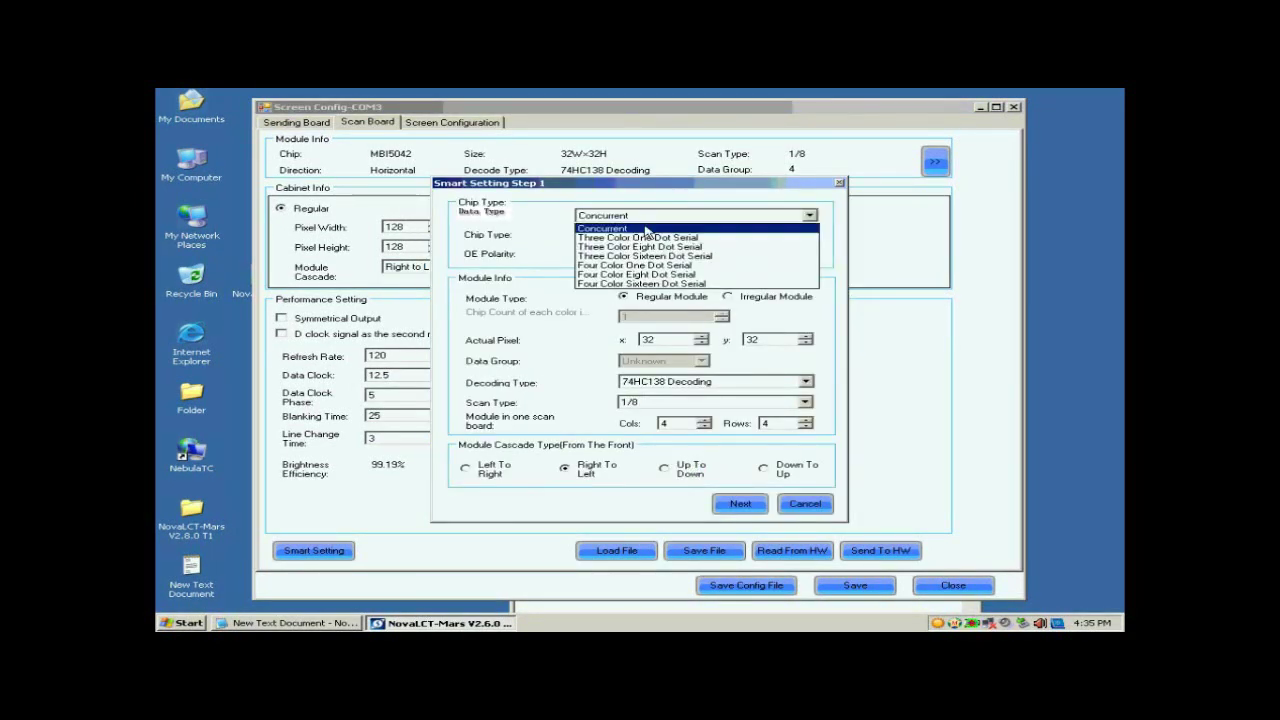
{"action": "left_click", "coordinate": [640, 225]}
{"action": "left_click", "coordinate": [643, 236]}
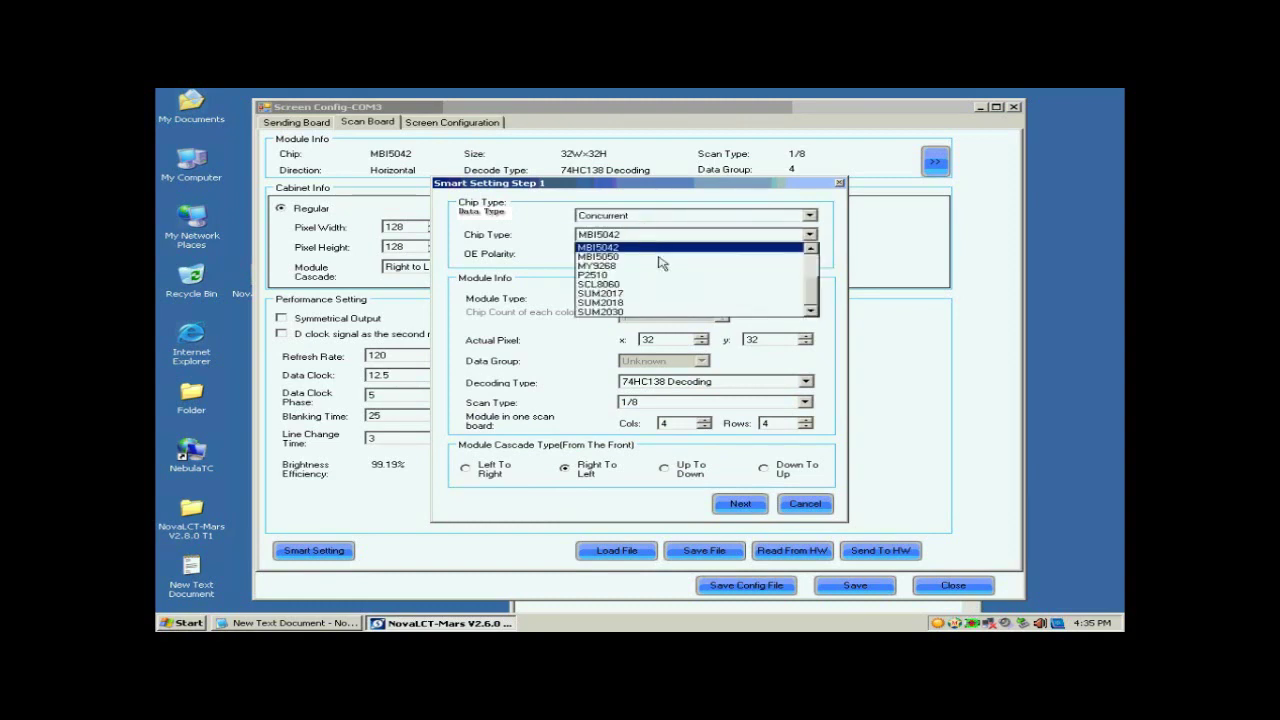
{"action": "left_click_drag", "start_coordinate": [808, 297], "coordinate": [812, 272]}
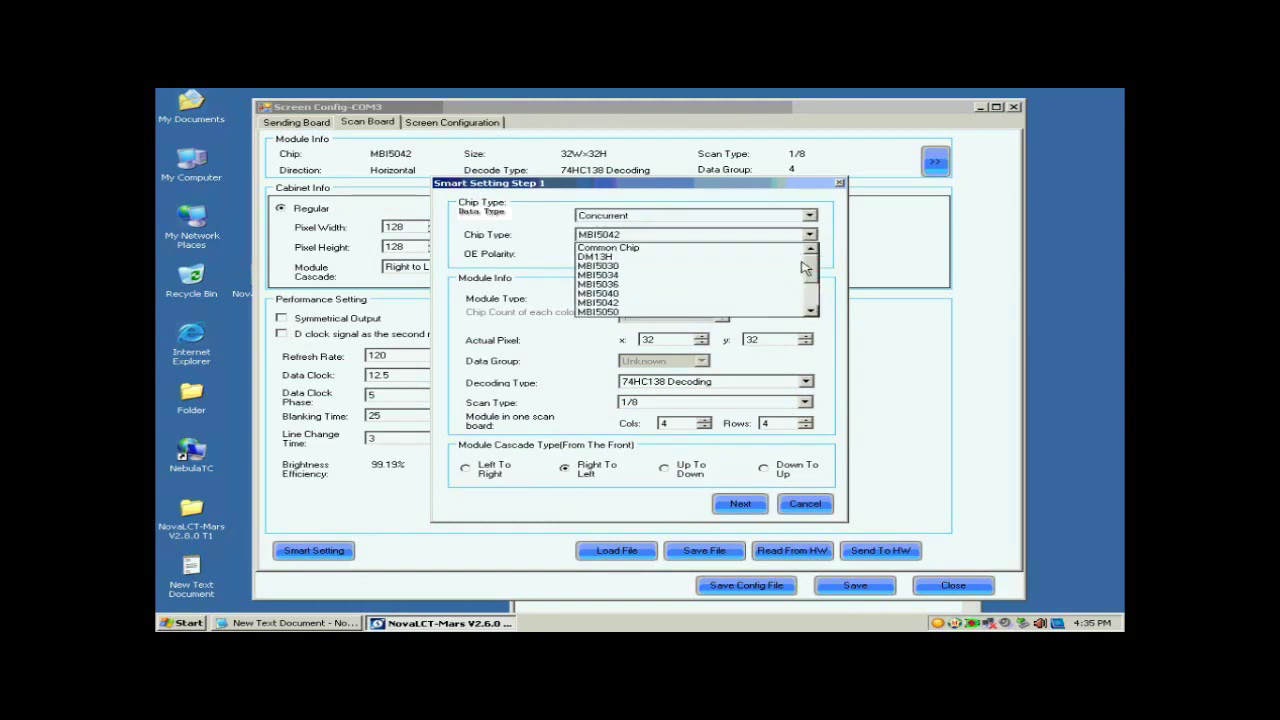
{"action": "left_click", "coordinate": [648, 290]}
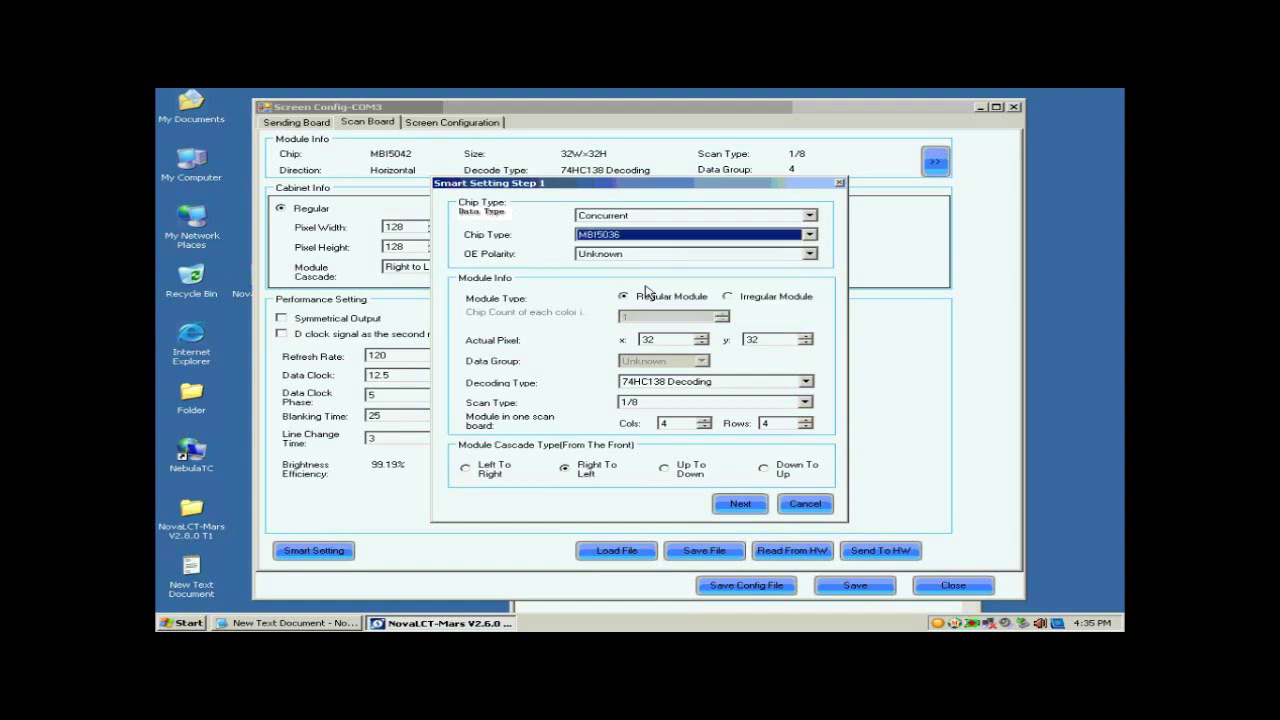
{"action": "left_click", "coordinate": [641, 298]}
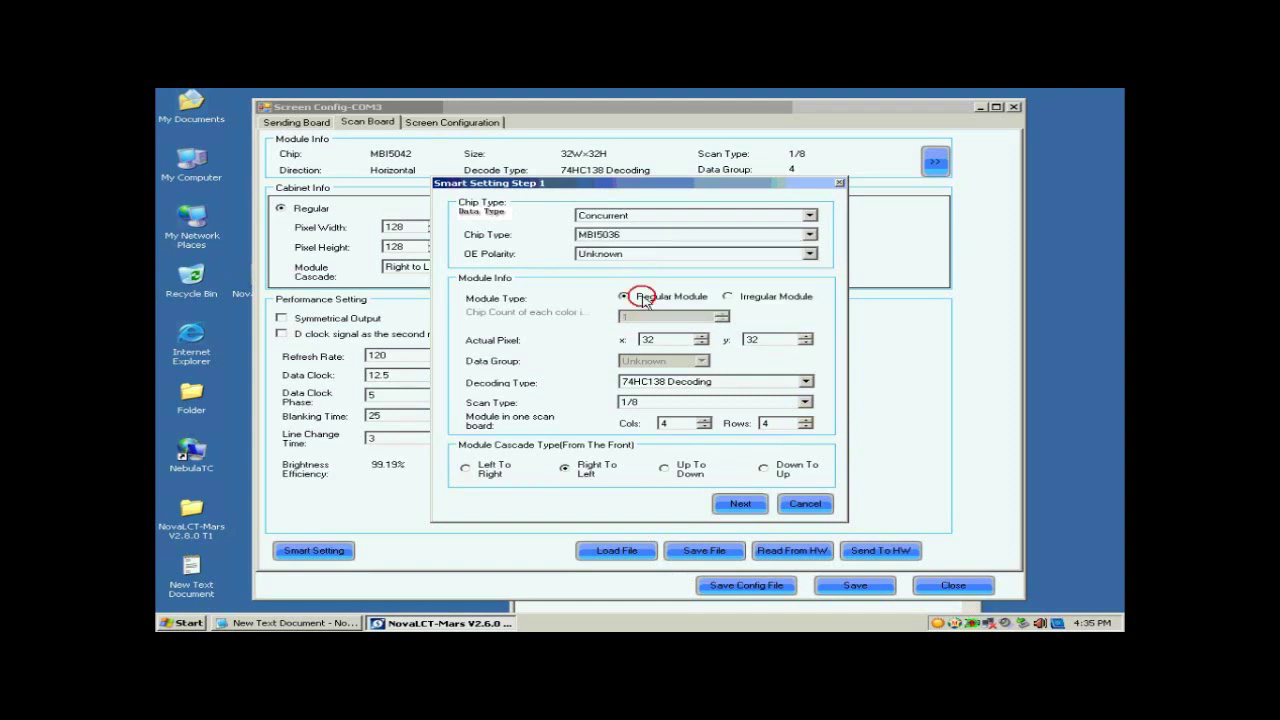
Check the pixel values, keep 74HC138 decoding, and set the scan type to Unknown
{"action": "left_click", "coordinate": [648, 339]}
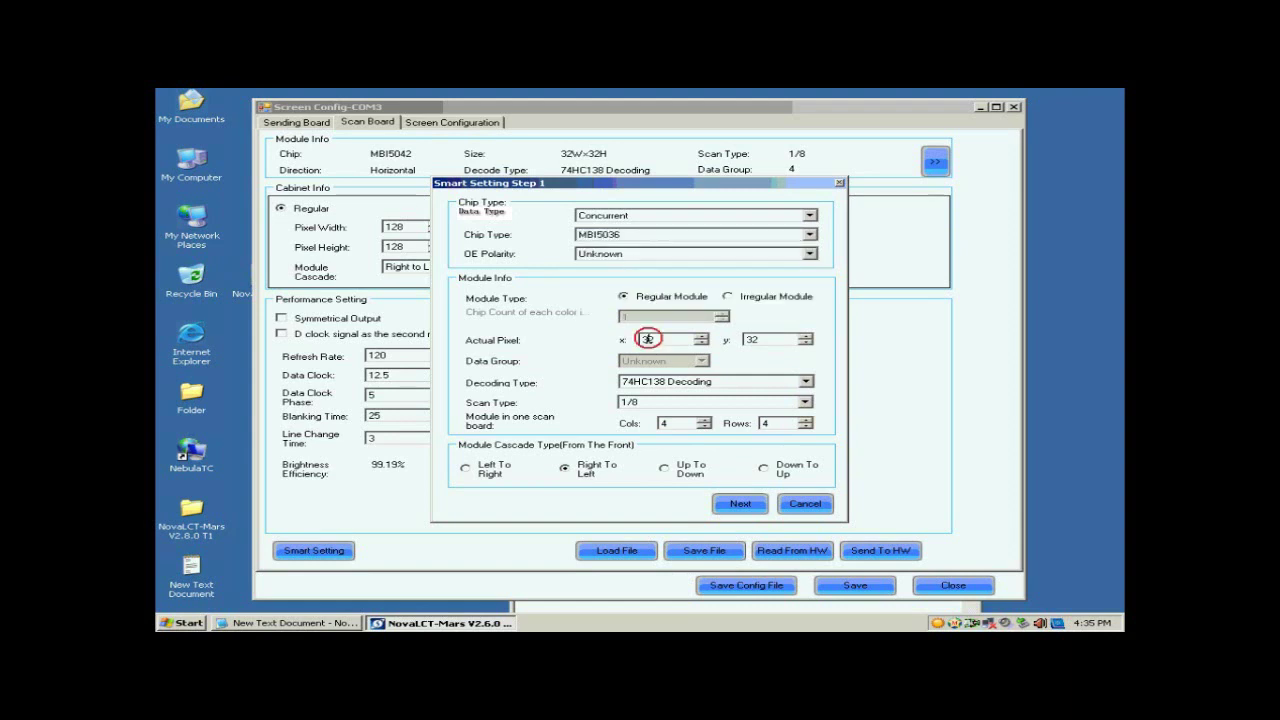
{"action": "left_click", "coordinate": [750, 339]}
{"action": "left_click", "coordinate": [678, 386]}
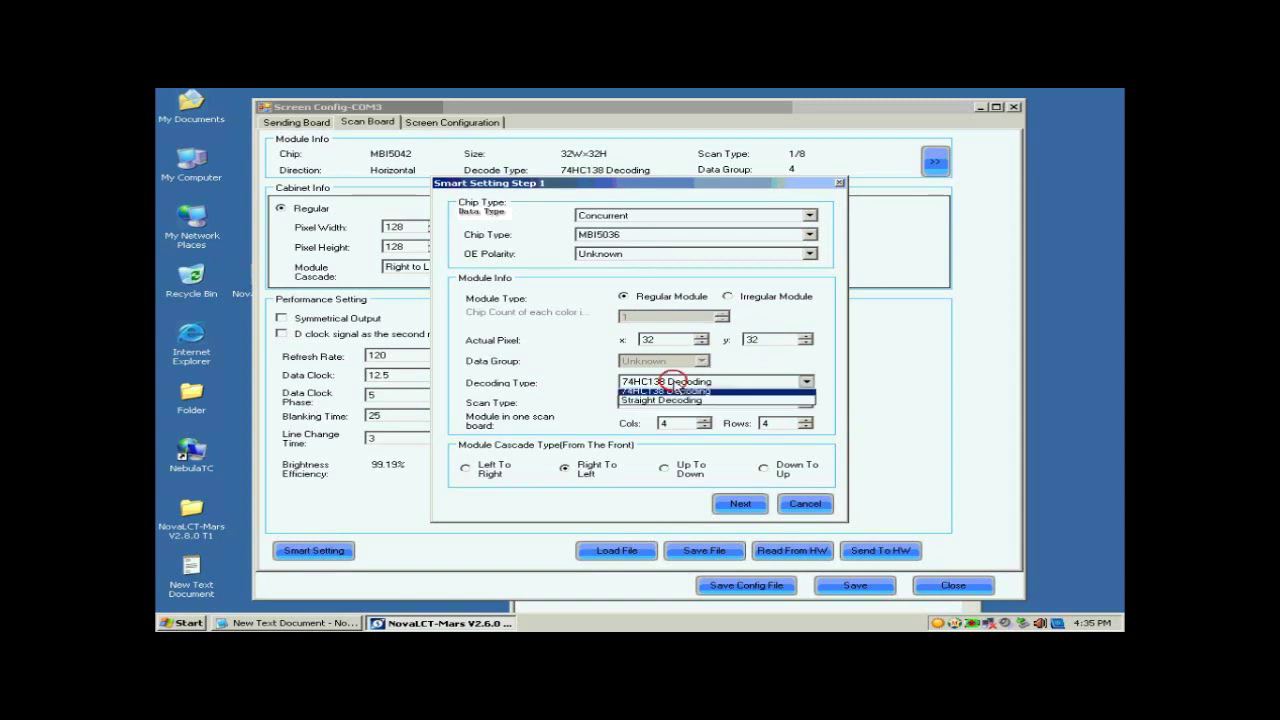
{"action": "left_click", "coordinate": [677, 403]}
{"action": "left_click", "coordinate": [678, 403]}
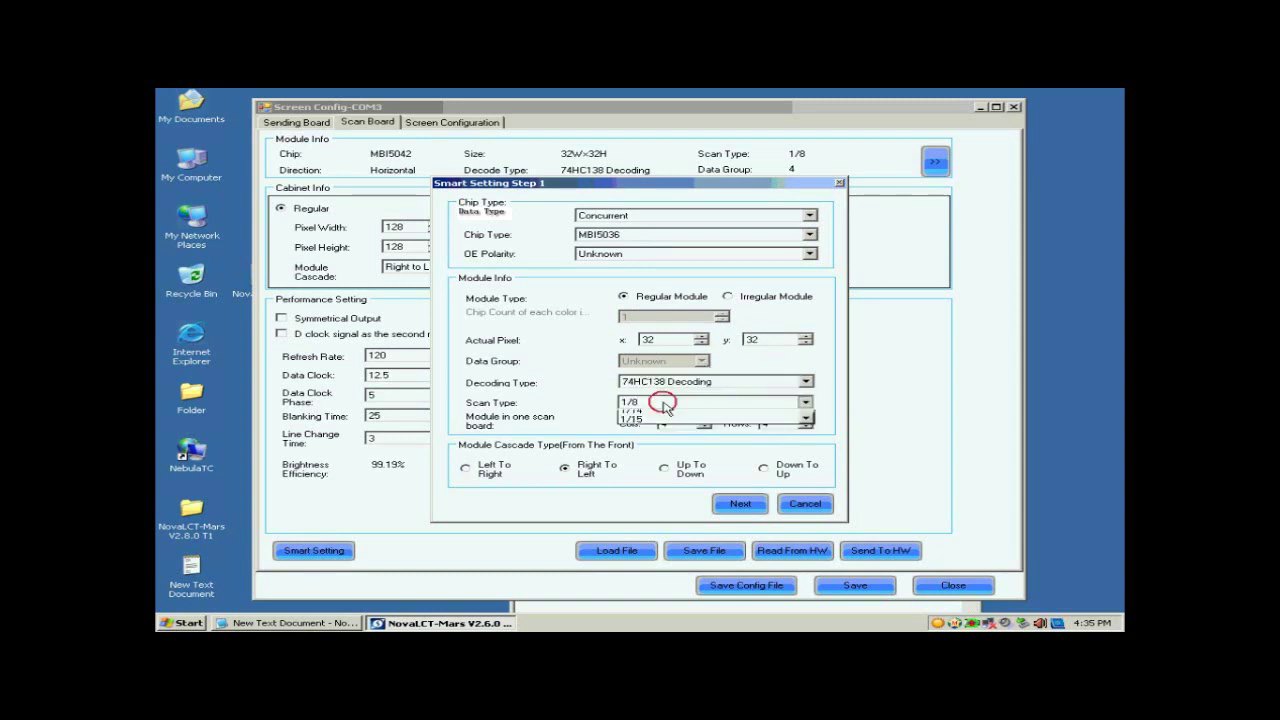
{"action": "left_click", "coordinate": [660, 412]}
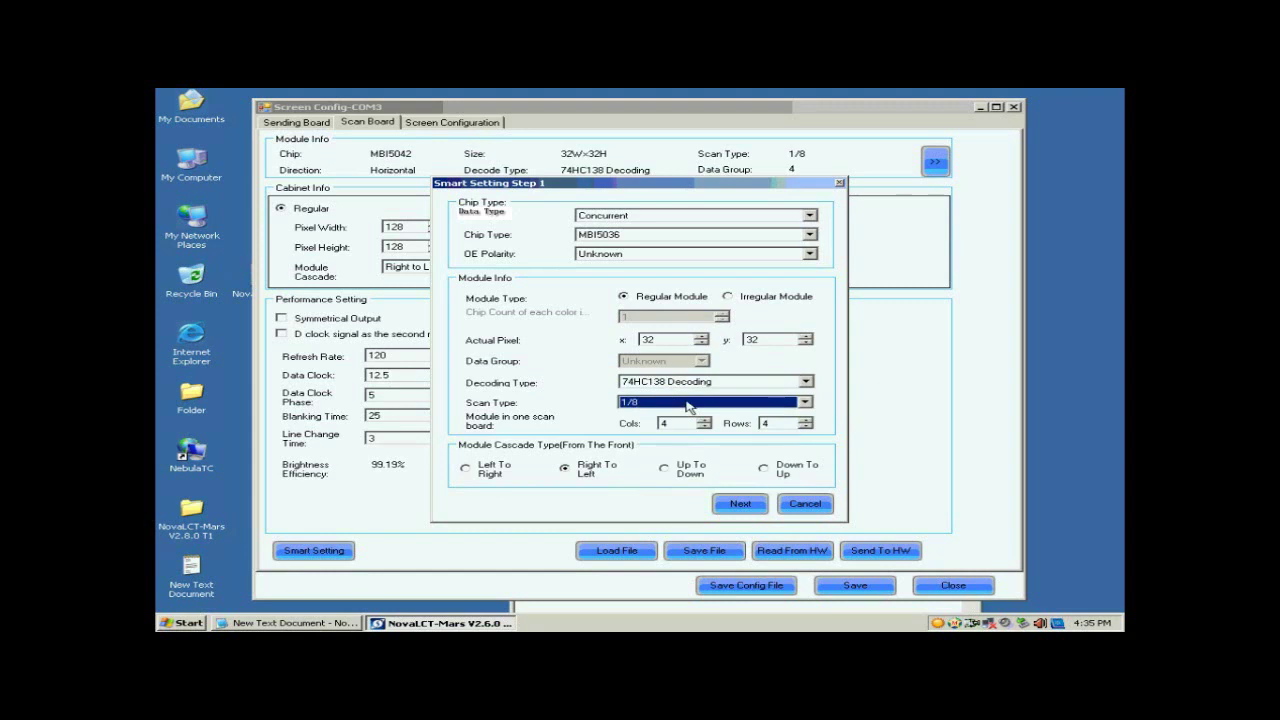
{"action": "left_click", "coordinate": [778, 404]}
{"action": "left_click_drag", "start_coordinate": [813, 463], "coordinate": [806, 430]}
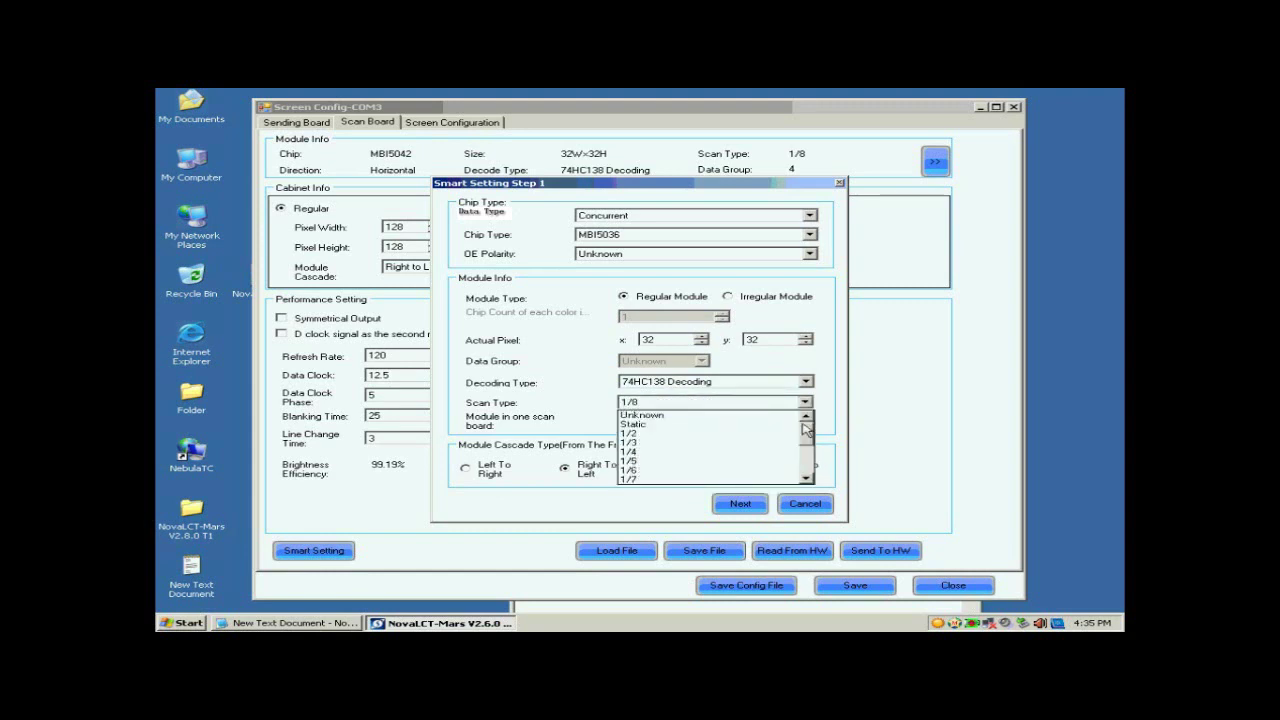
{"action": "left_click", "coordinate": [757, 416]}
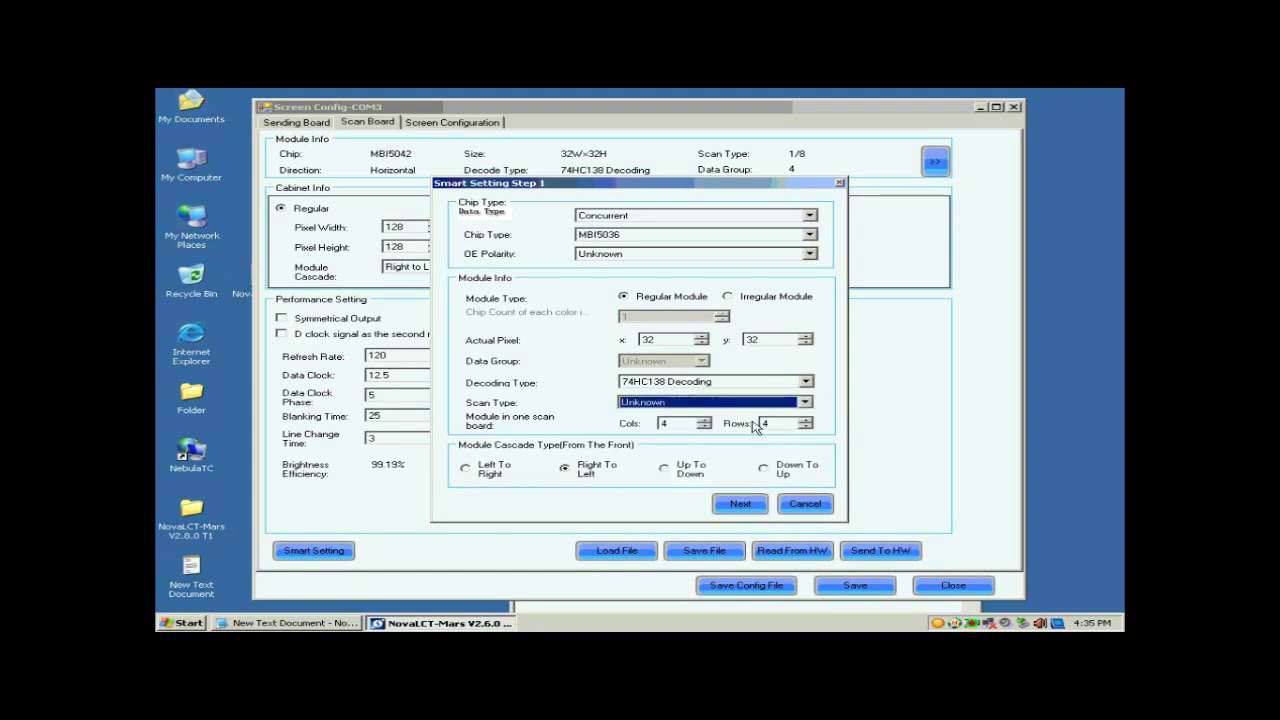
Set the module column count to 1
{"action": "left_click", "coordinate": [698, 428]}
{"action": "key", "text": "BackSpace"}
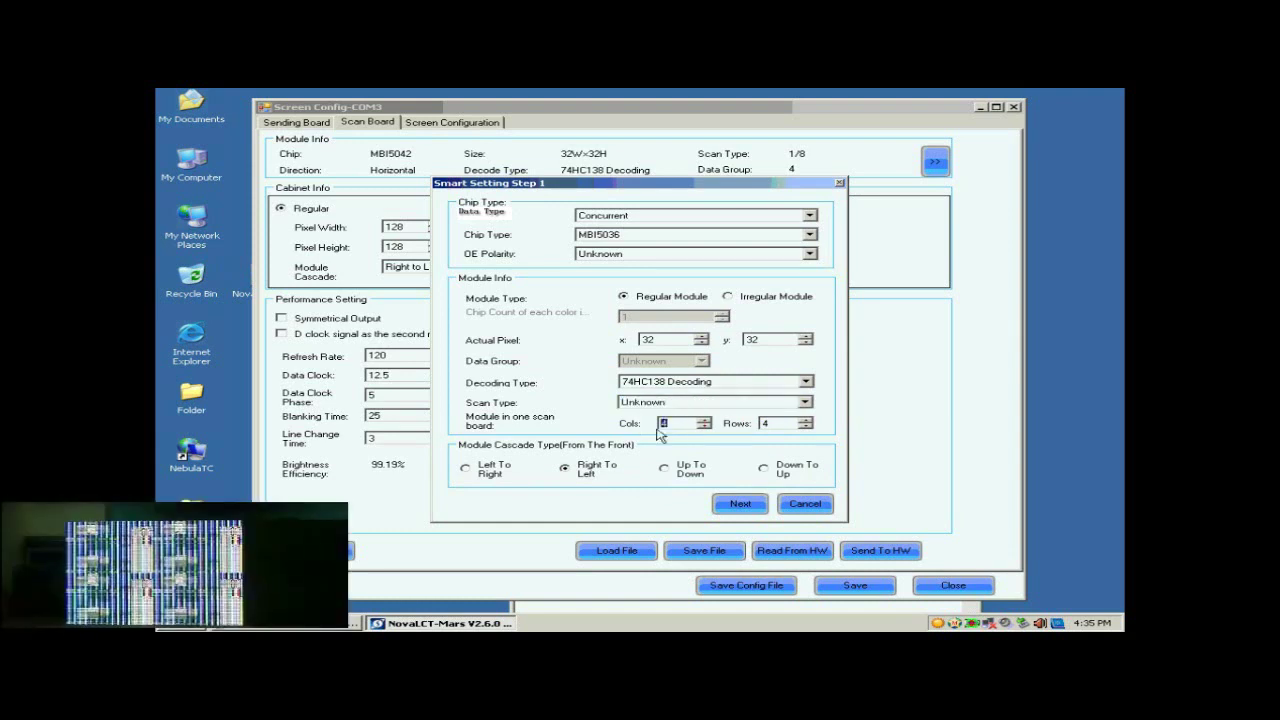
{"action": "type", "text": "1"}
{"action": "key", "text": "Tab"}
{"action": "type", "text": "1"}
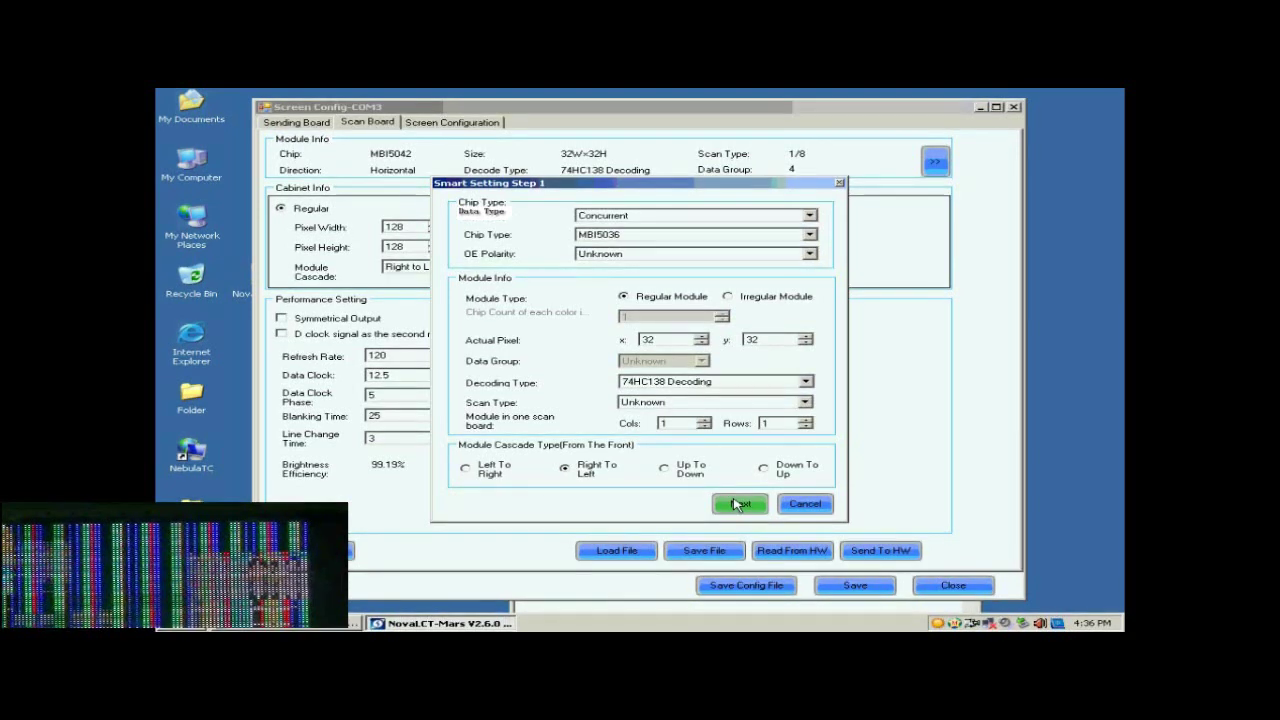
Submit step 1, report the module as black, and match statuses to green, blue and red B/black
{"action": "left_click", "coordinate": [736, 505]}
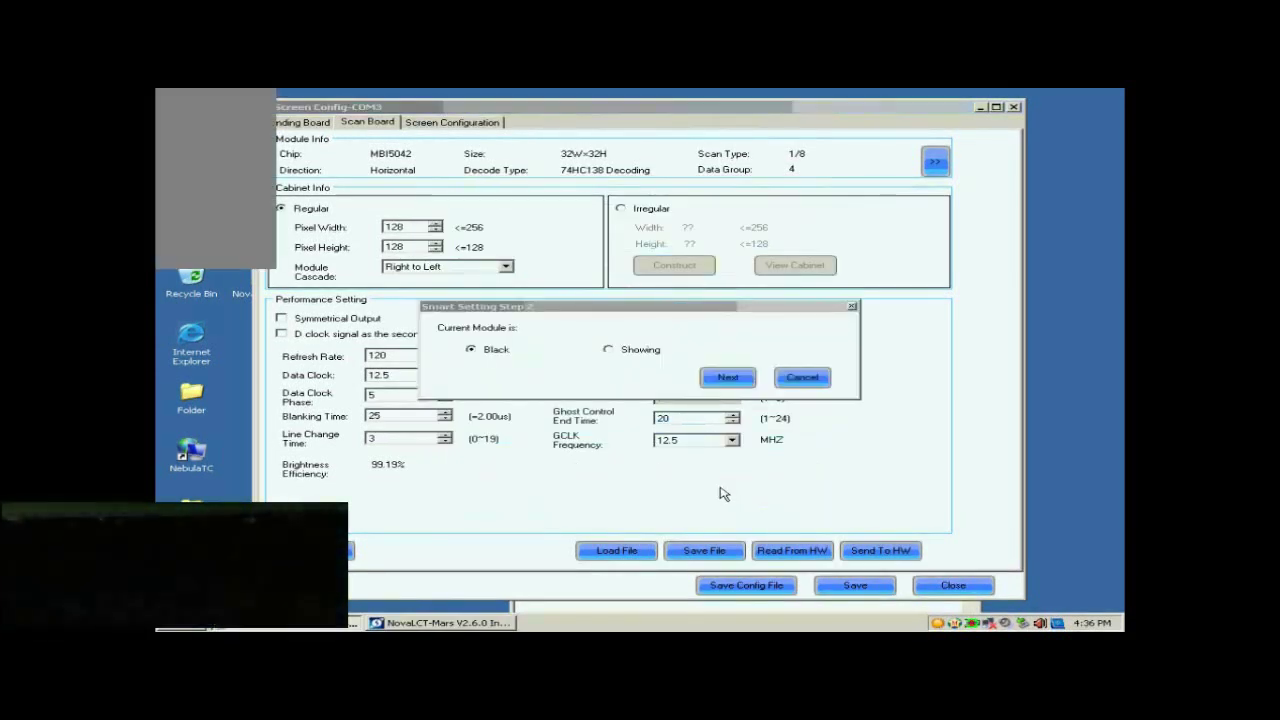
{"action": "left_click", "coordinate": [719, 382]}
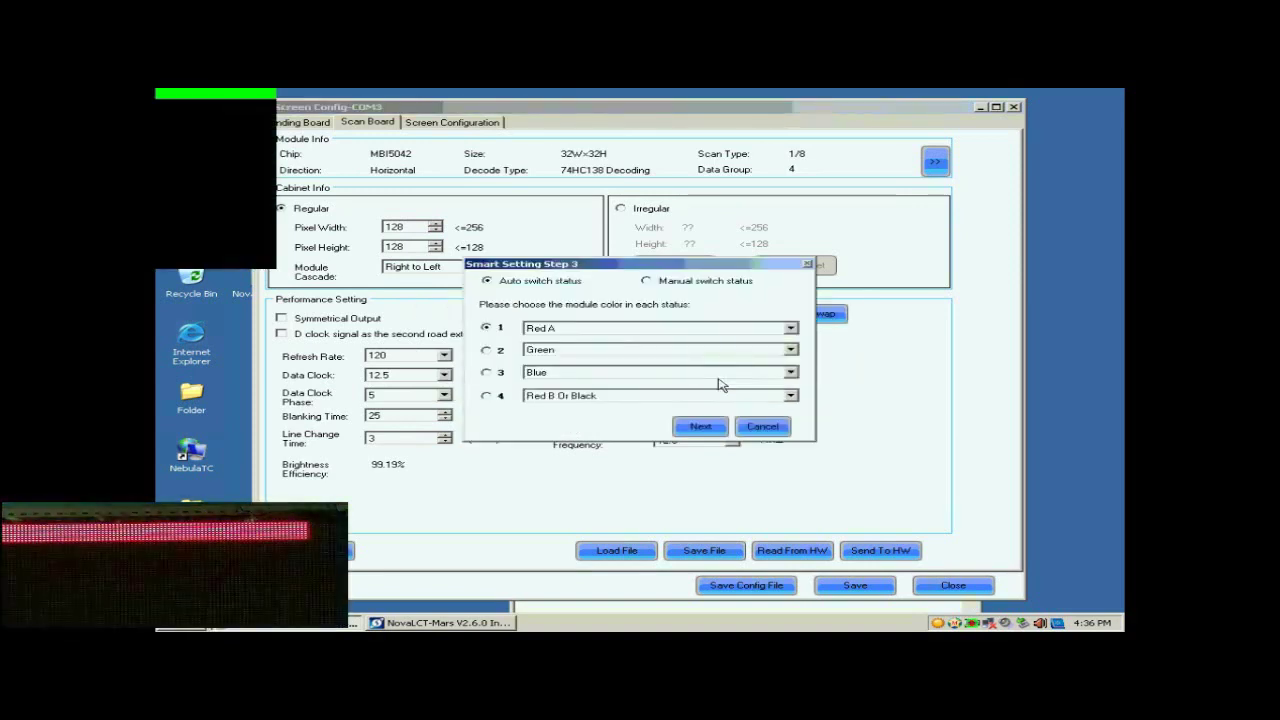
{"action": "left_click", "coordinate": [486, 350]}
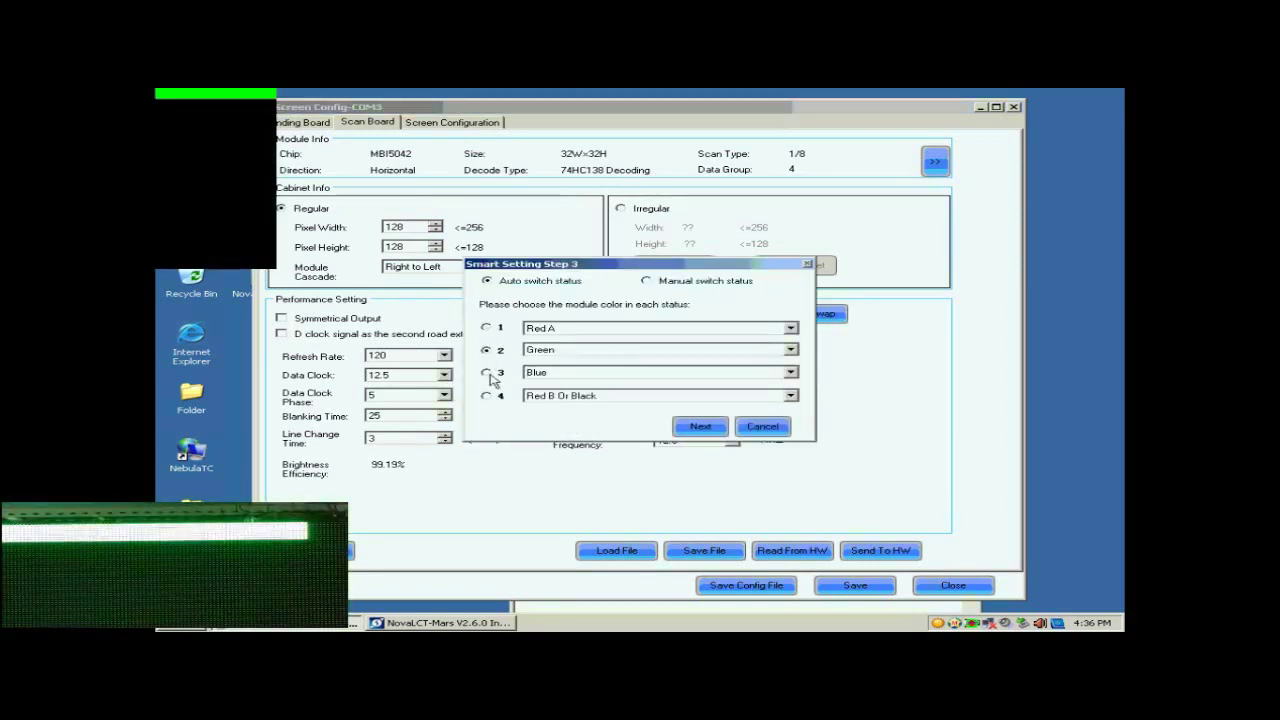
{"action": "left_click", "coordinate": [489, 375]}
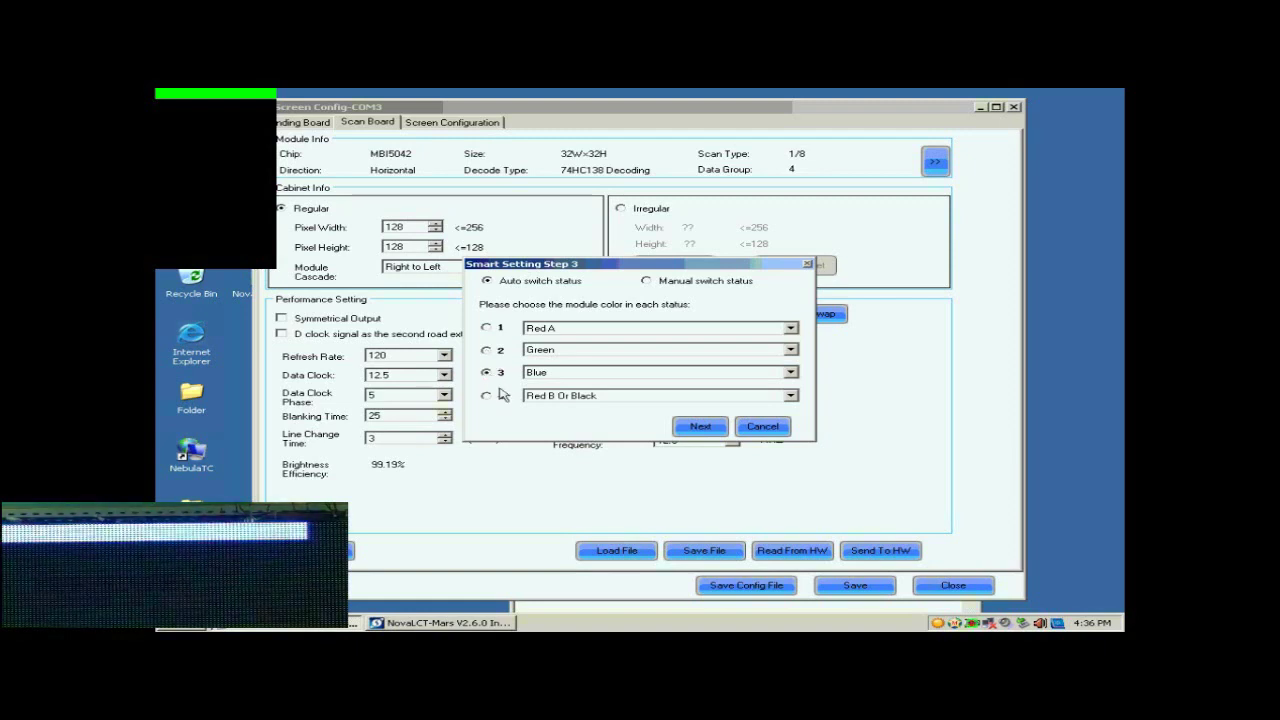
{"action": "left_click", "coordinate": [487, 396]}
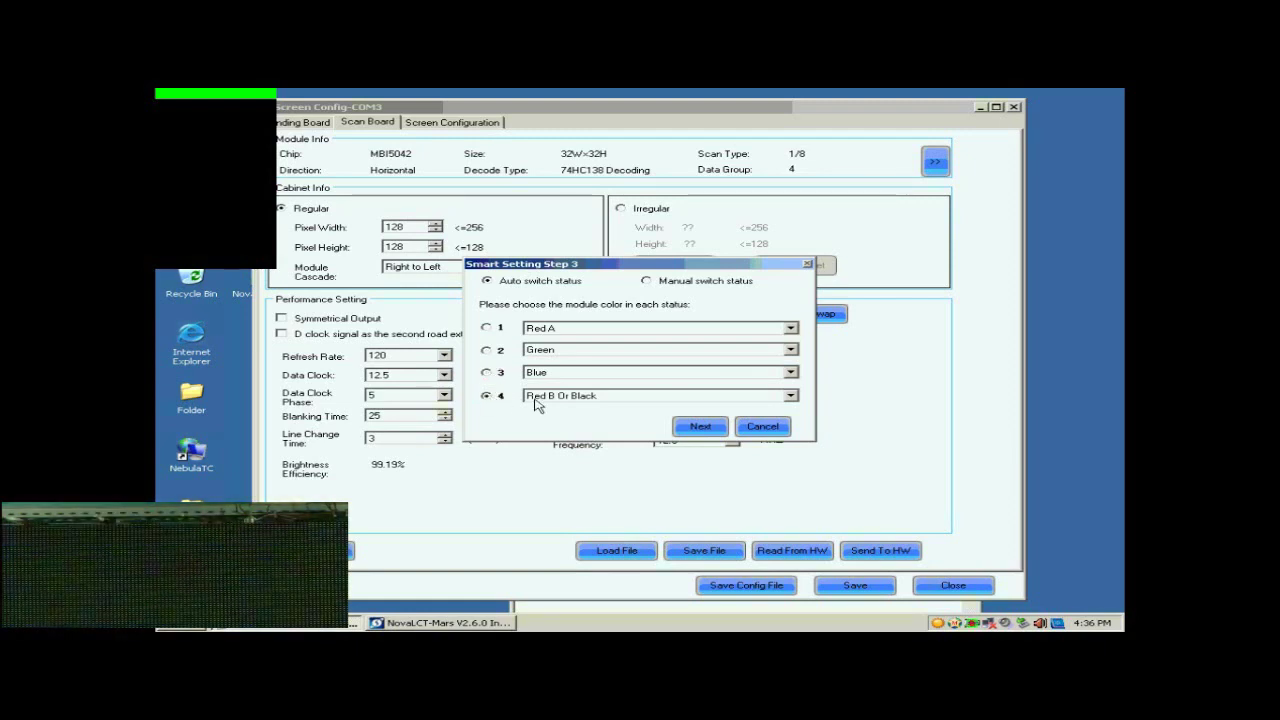
{"action": "left_click", "coordinate": [700, 427]}
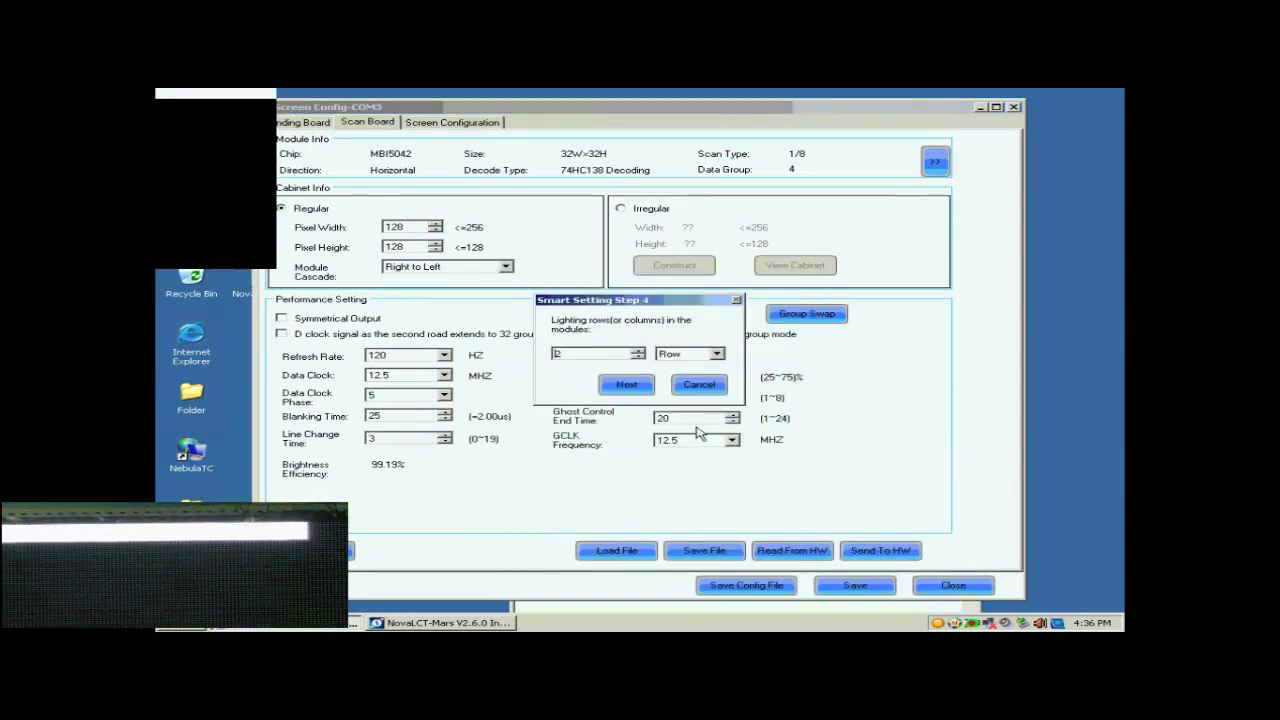
Enter 8 lighting rows at step 4, then 1 at step 5
{"action": "left_click", "coordinate": [587, 355]}
{"action": "key", "text": "shift+Home"}
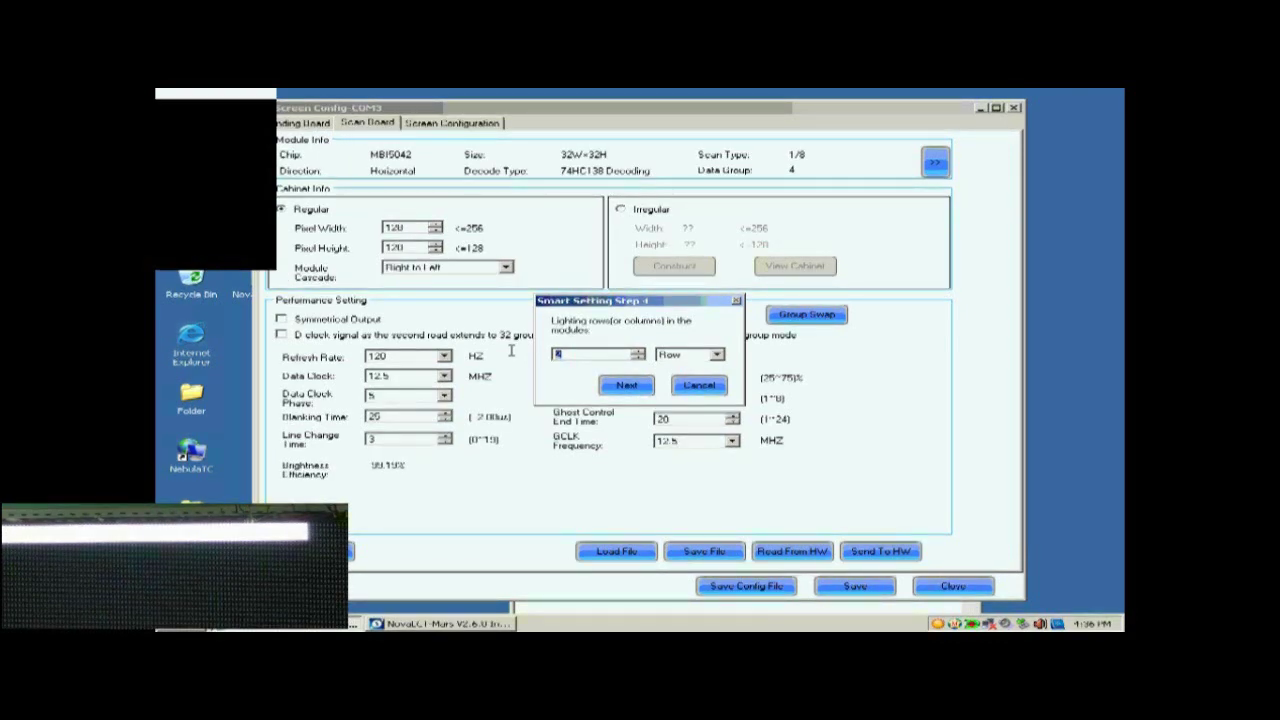
{"action": "type", "text": "8"}
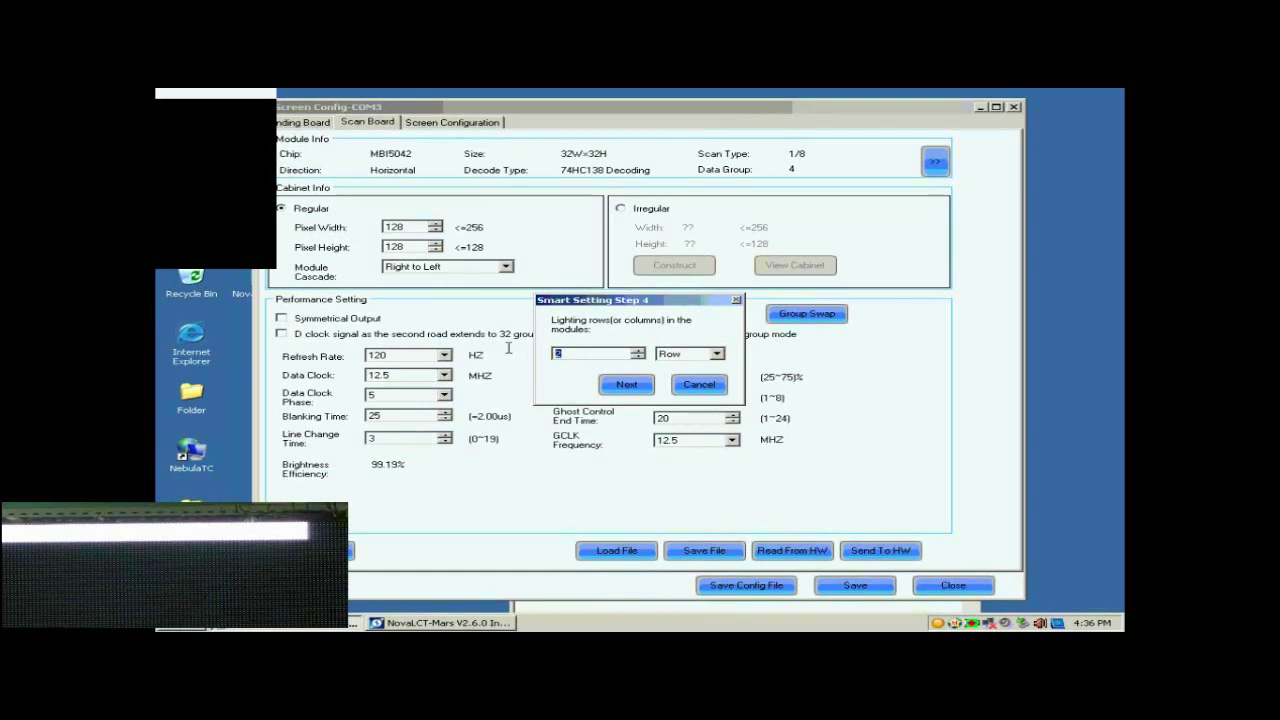
{"action": "left_click", "coordinate": [629, 384]}
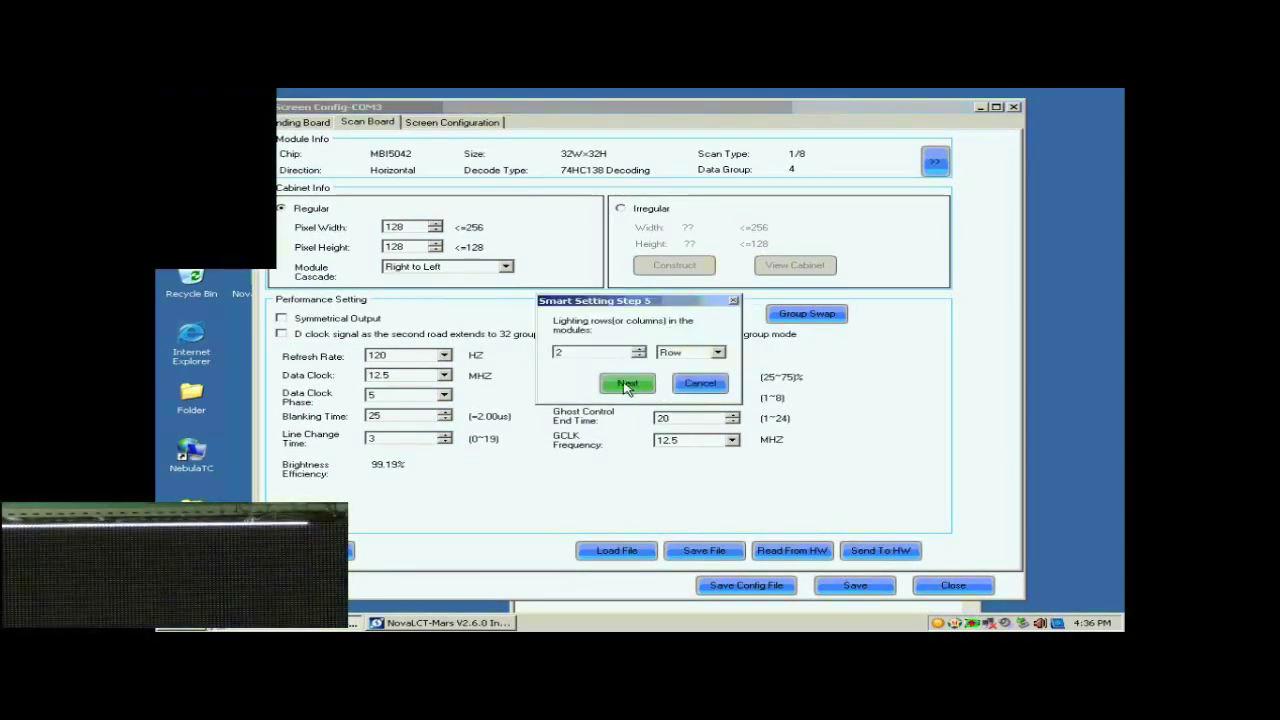
{"action": "double_click", "coordinate": [613, 352]}
{"action": "type", "text": "1"}
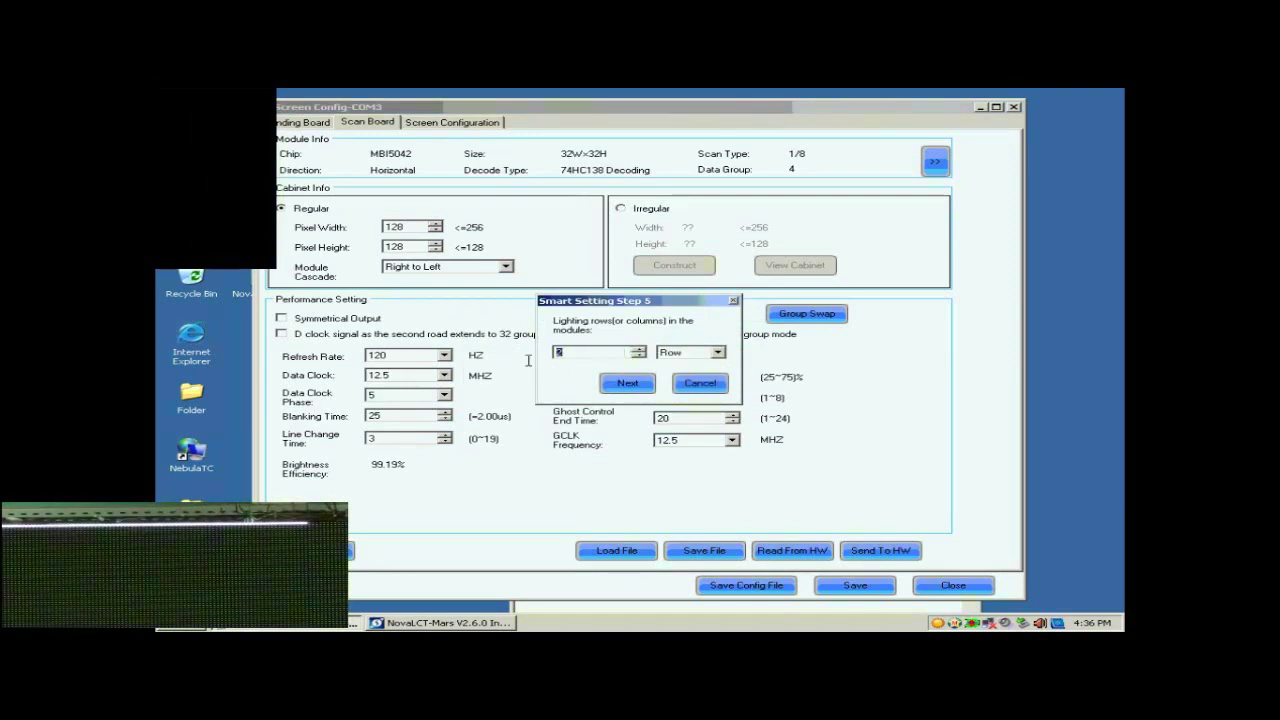
In the Step 9 grid, mark row 1 columns 1–17, then auto-number the rest up to 28
{"action": "left_click", "coordinate": [625, 385]}
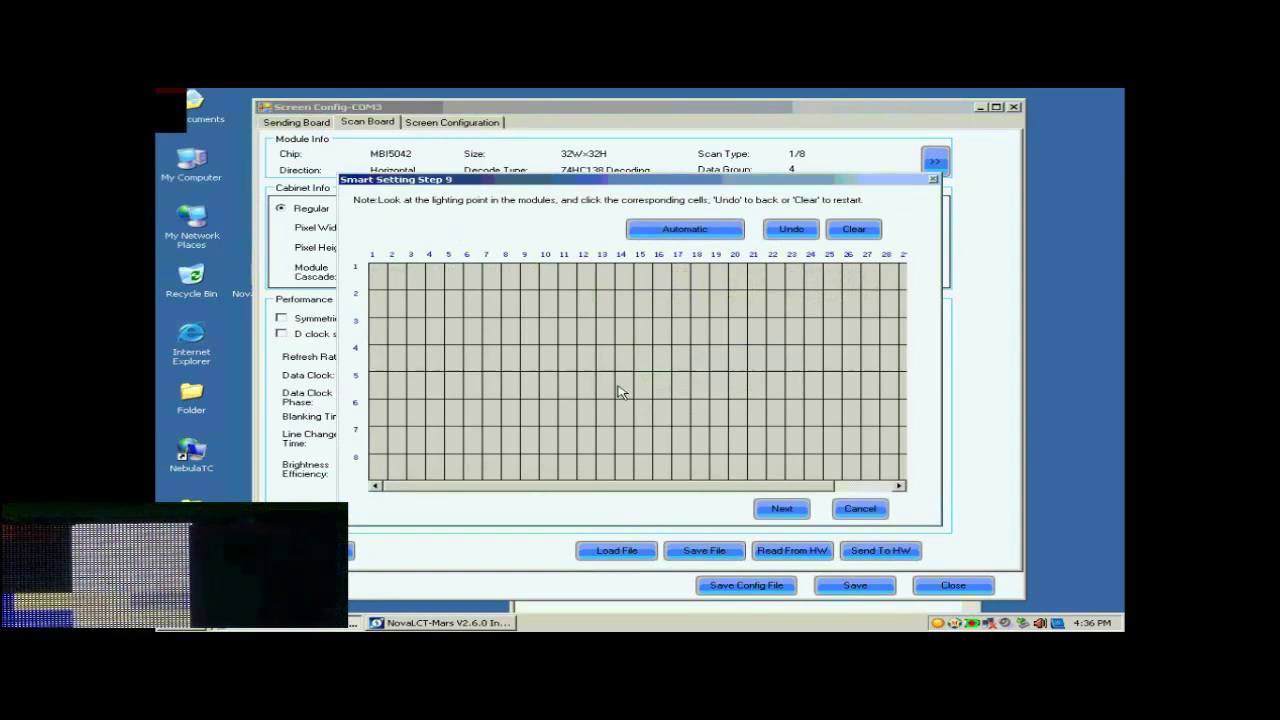
{"action": "left_click", "coordinate": [380, 284]}
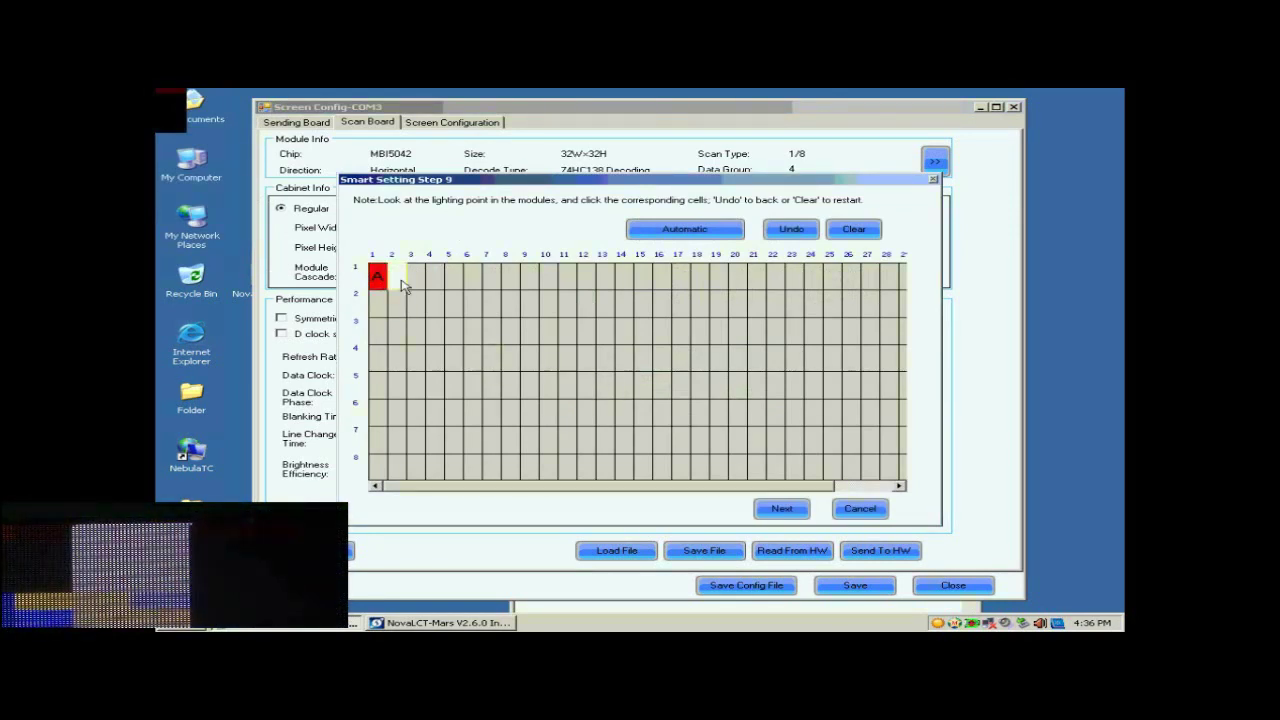
{"action": "left_click", "coordinate": [398, 282]}
{"action": "left_click", "coordinate": [418, 284]}
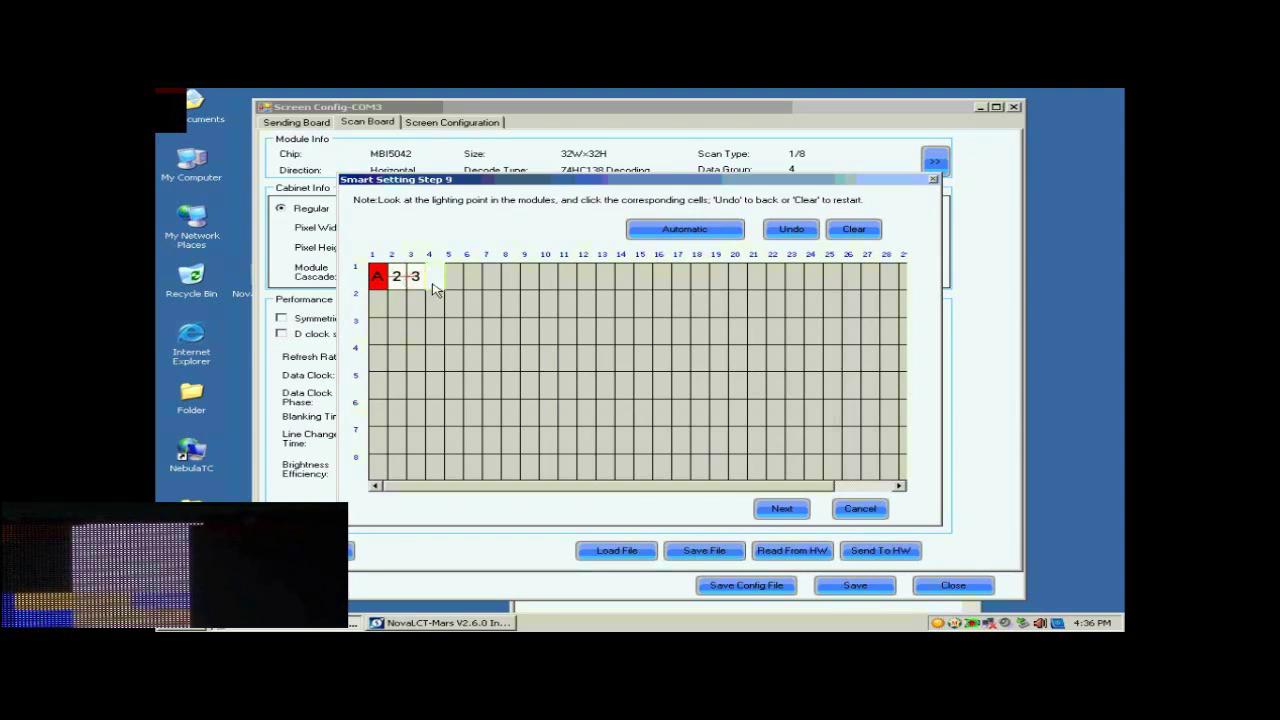
{"action": "left_click", "coordinate": [436, 284]}
{"action": "left_click", "coordinate": [453, 281]}
{"action": "left_click", "coordinate": [472, 281]}
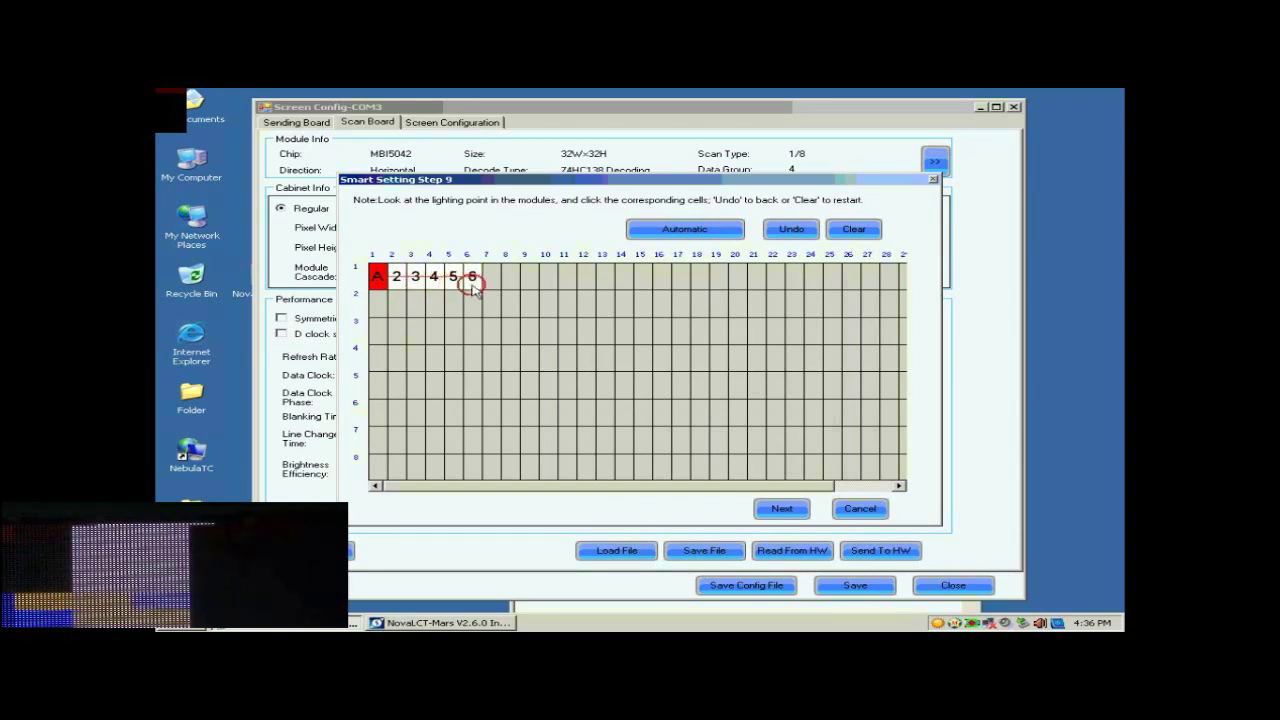
{"action": "left_click", "coordinate": [492, 283]}
{"action": "left_click", "coordinate": [510, 281]}
{"action": "left_click", "coordinate": [529, 281]}
{"action": "left_click", "coordinate": [547, 281]}
{"action": "left_click", "coordinate": [566, 281]}
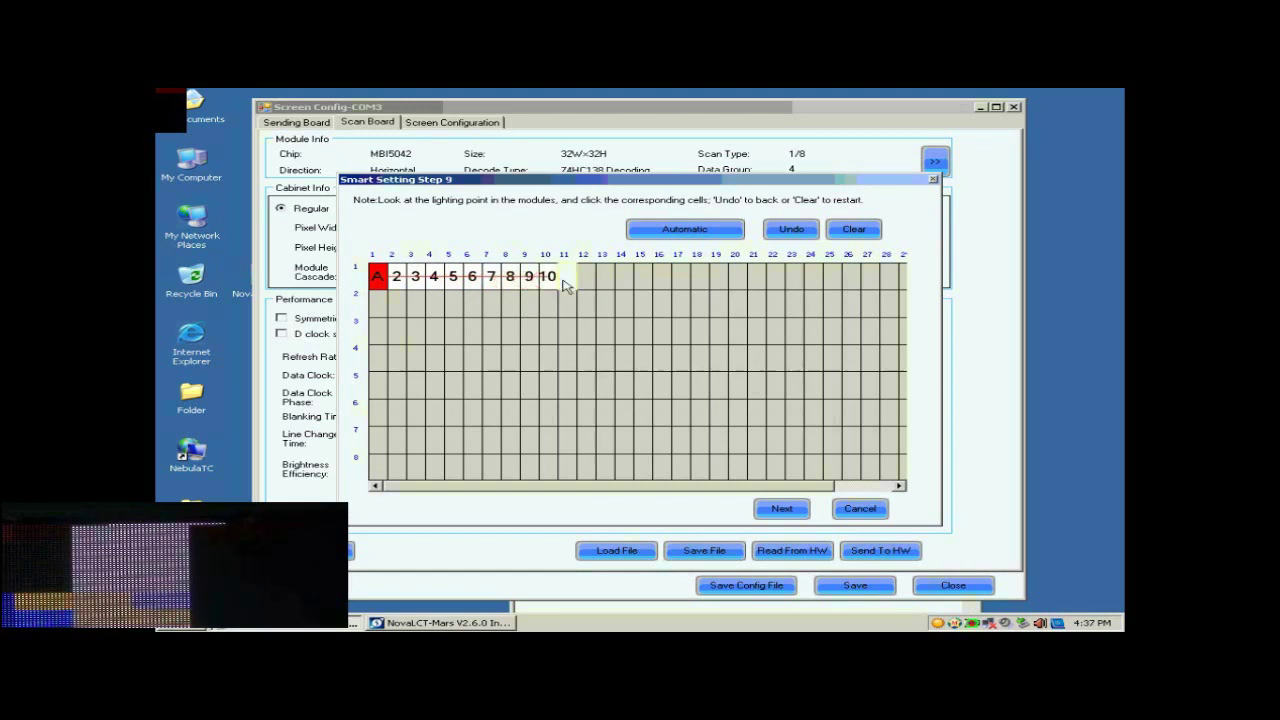
{"action": "left_click", "coordinate": [586, 282]}
{"action": "left_click", "coordinate": [603, 281]}
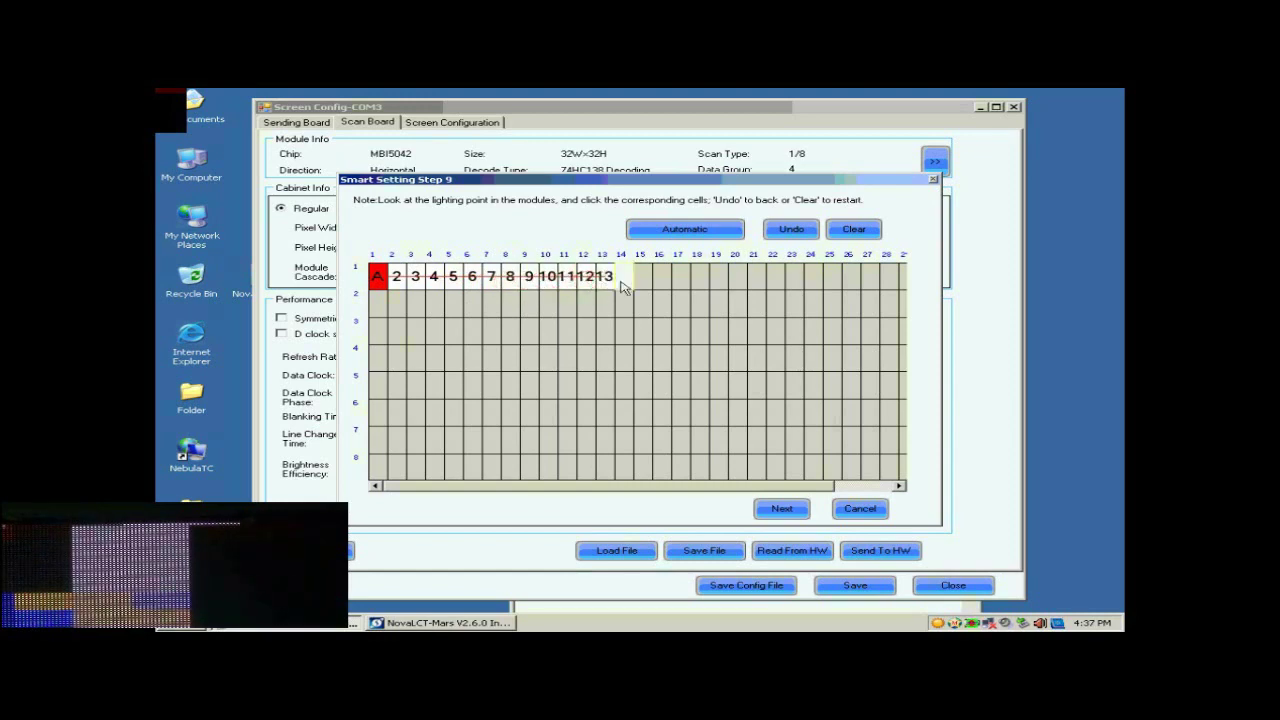
{"action": "left_click", "coordinate": [622, 281]}
{"action": "left_click", "coordinate": [641, 282]}
{"action": "left_click", "coordinate": [660, 281]}
{"action": "left_click", "coordinate": [679, 281]}
{"action": "left_click", "coordinate": [679, 233]}
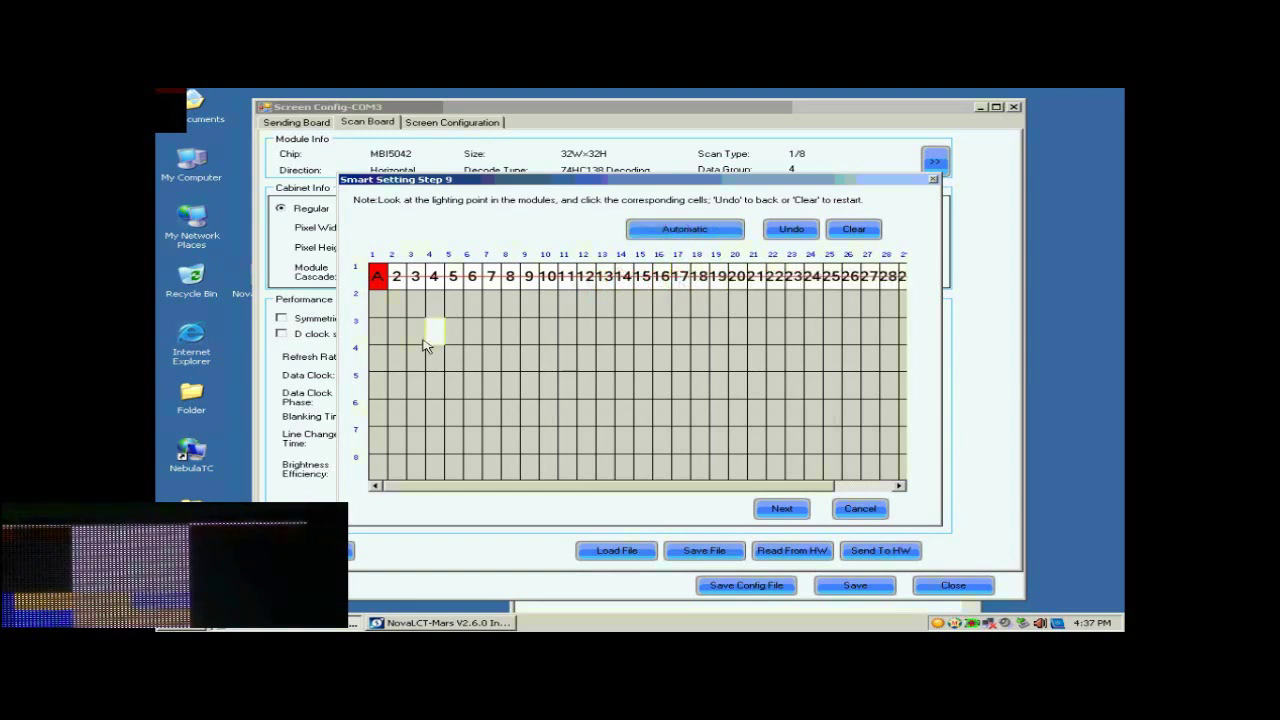
Mark column 1 down rows 2–8 (A–H) and dismiss the run-line-finished message
{"action": "left_click", "coordinate": [381, 304]}
{"action": "left_click", "coordinate": [378, 331]}
{"action": "left_click", "coordinate": [378, 358]}
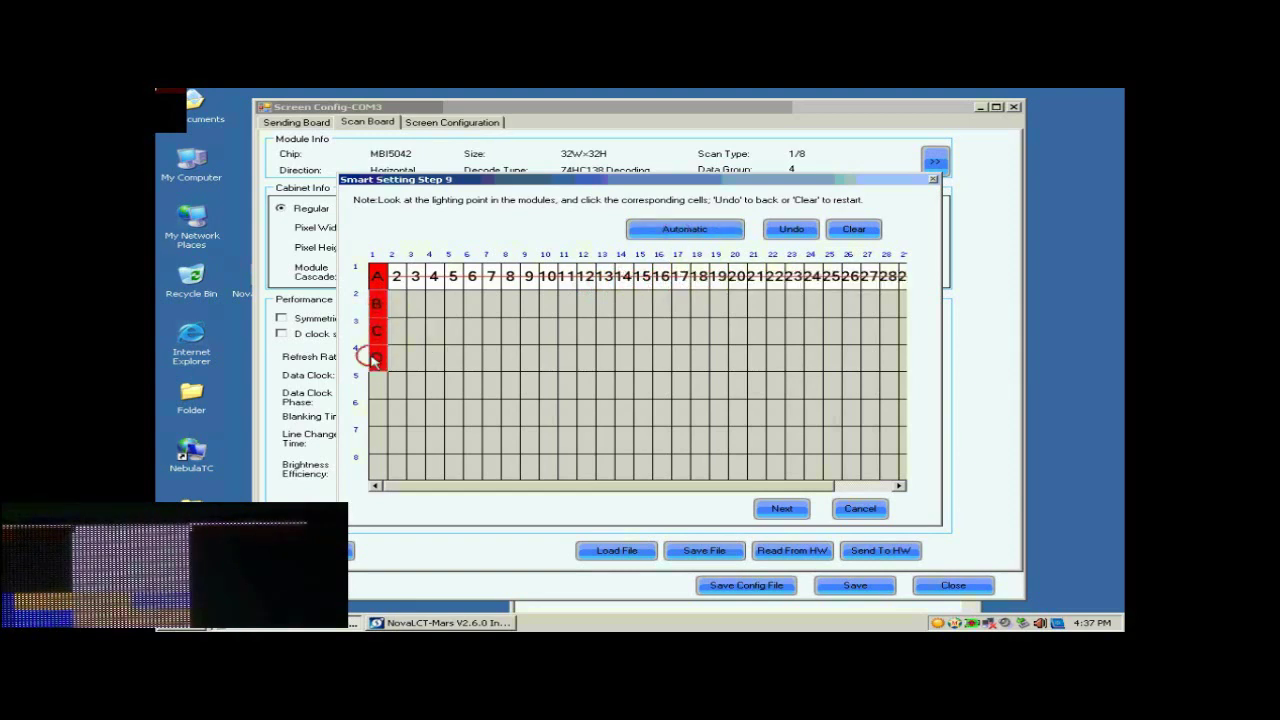
{"action": "left_click", "coordinate": [378, 385]}
{"action": "left_click", "coordinate": [377, 412]}
{"action": "left_click", "coordinate": [377, 440]}
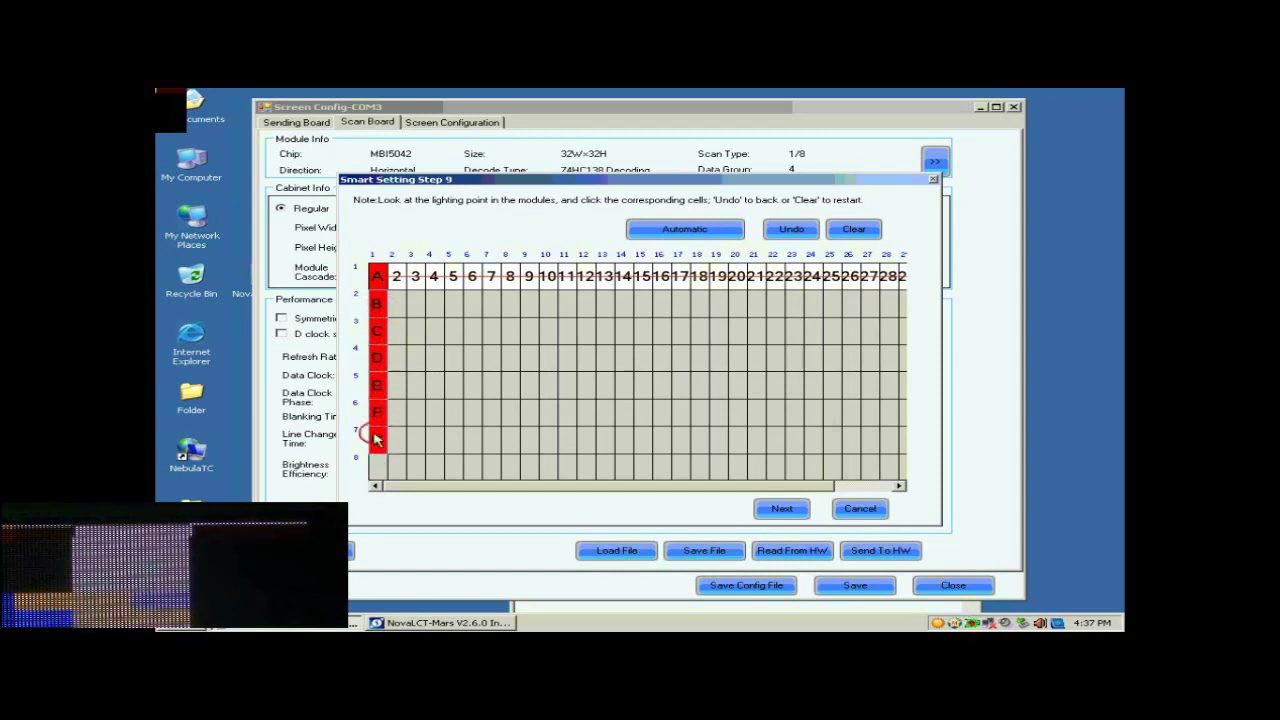
{"action": "left_click", "coordinate": [373, 466]}
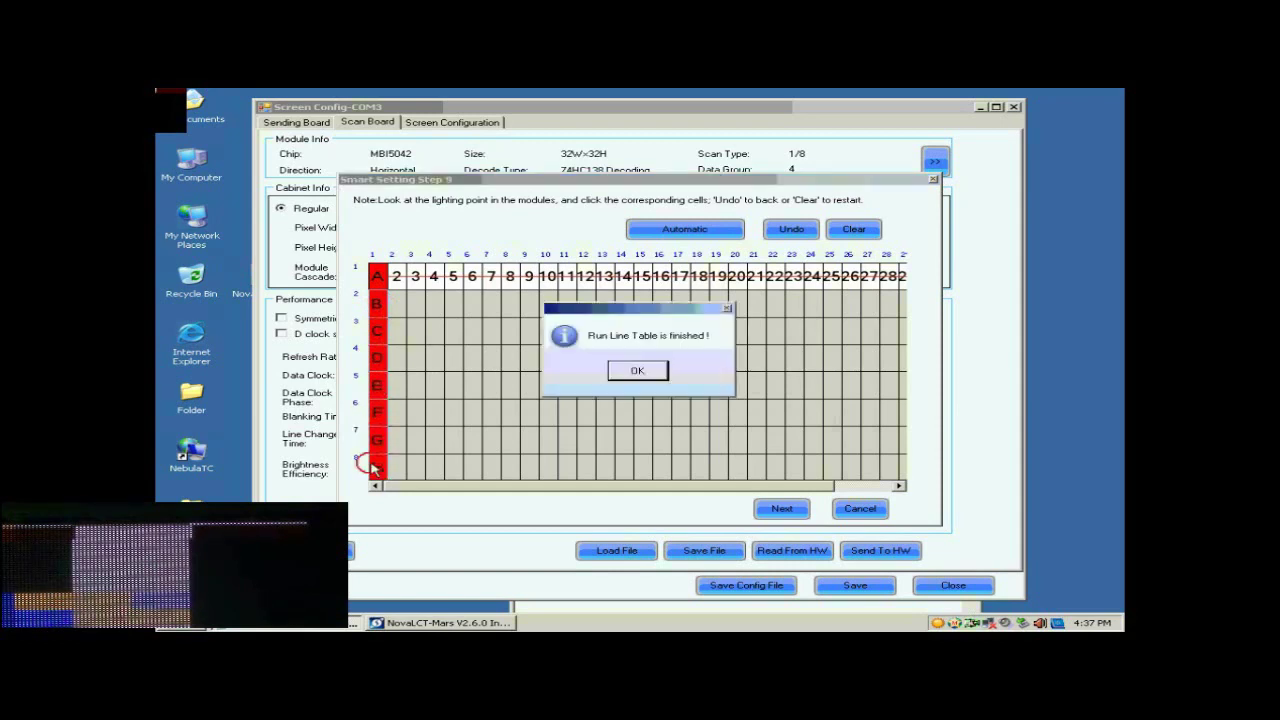
{"action": "left_click", "coordinate": [638, 371]}
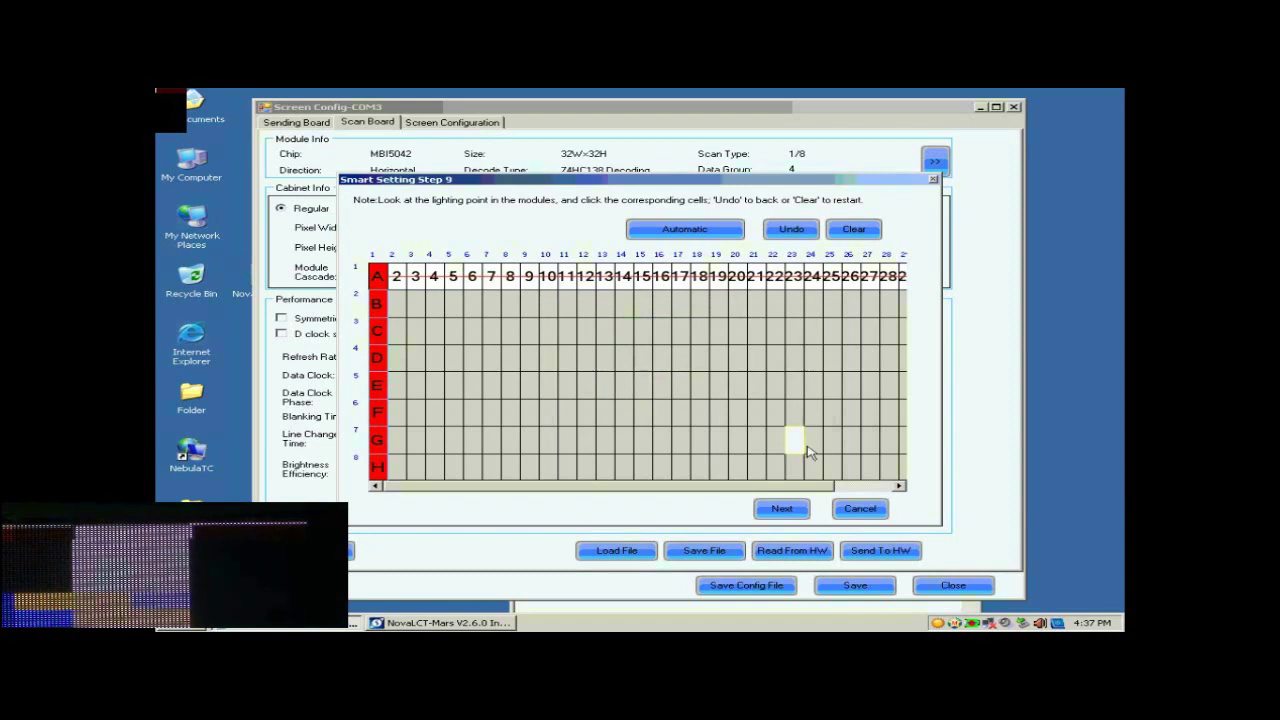
Apply the run line table, acknowledge the success message, and finish without saving the module
{"action": "left_click", "coordinate": [782, 510]}
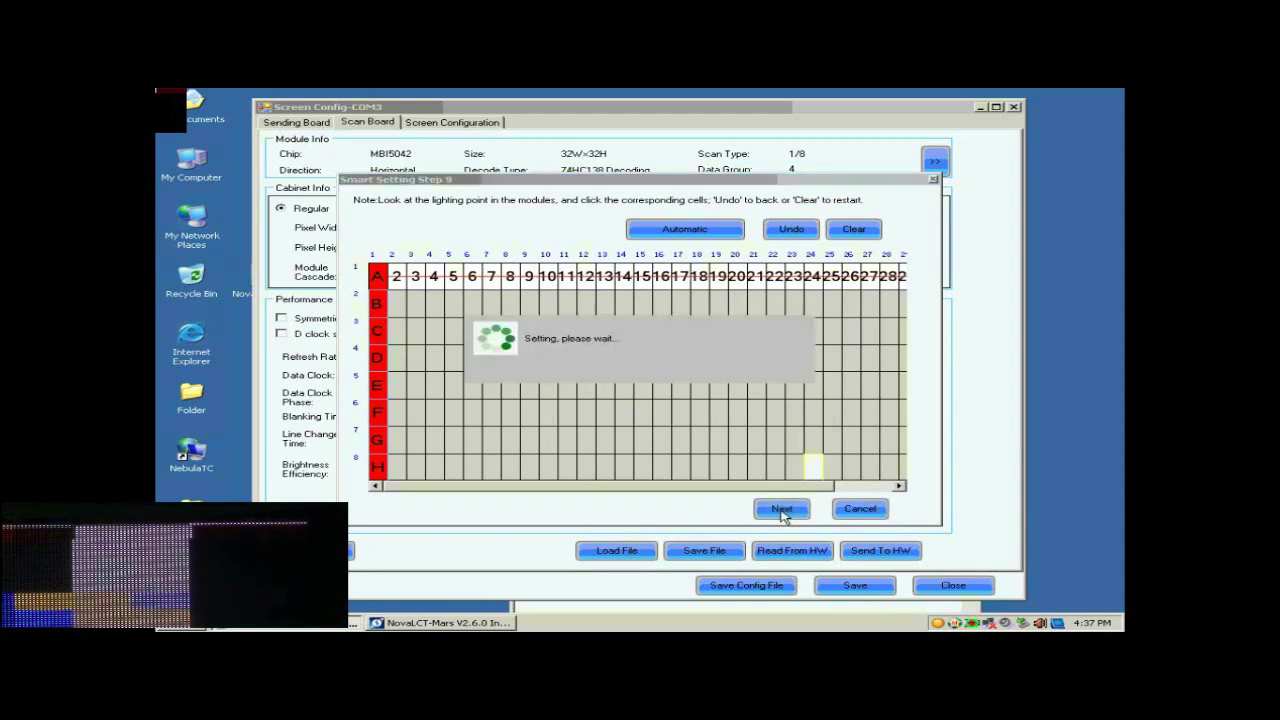
{"action": "left_click", "coordinate": [648, 372]}
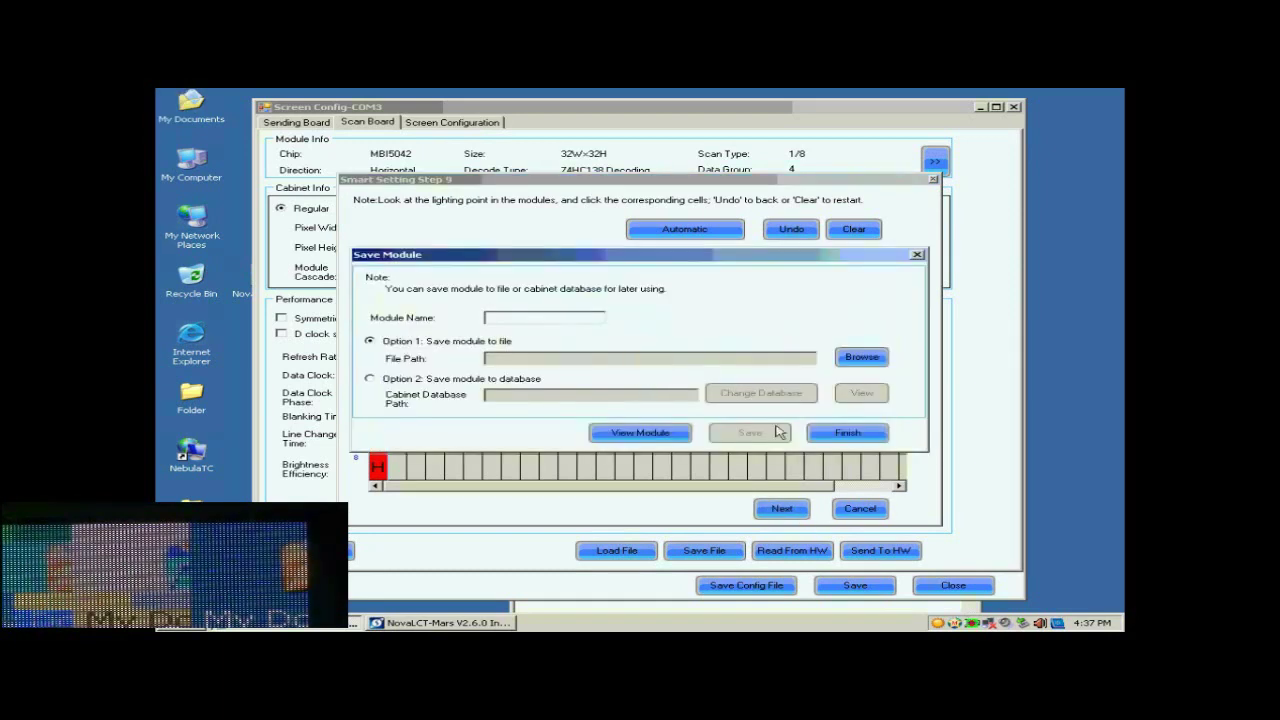
{"action": "left_click", "coordinate": [848, 434]}
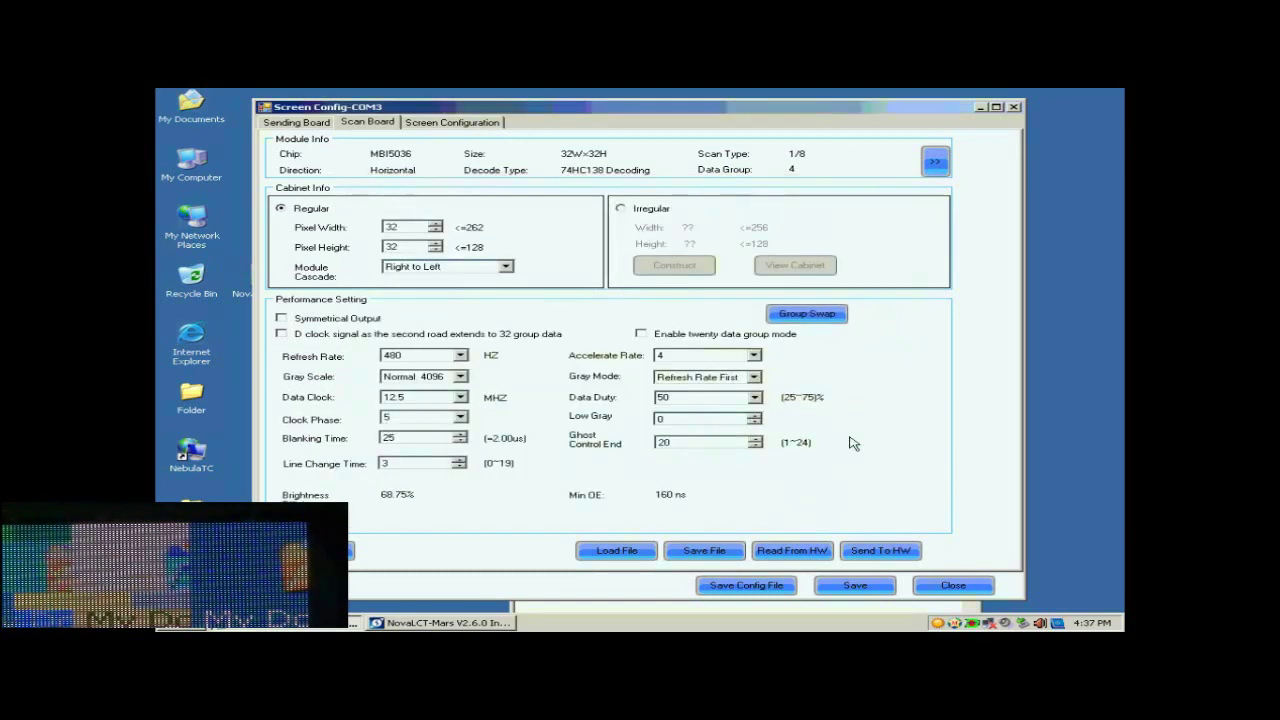
Set cabinet pixel width 128, Normal 16384 gray scale, Refresh Rate First mode and accelerate rate 16
{"action": "left_click", "coordinate": [410, 229]}
{"action": "key", "text": "BackSpace"}
{"action": "key", "text": "BackSpace"}
{"action": "type", "text": "128"}
{"action": "key", "text": "Tab"}
{"action": "type", "text": "128"}
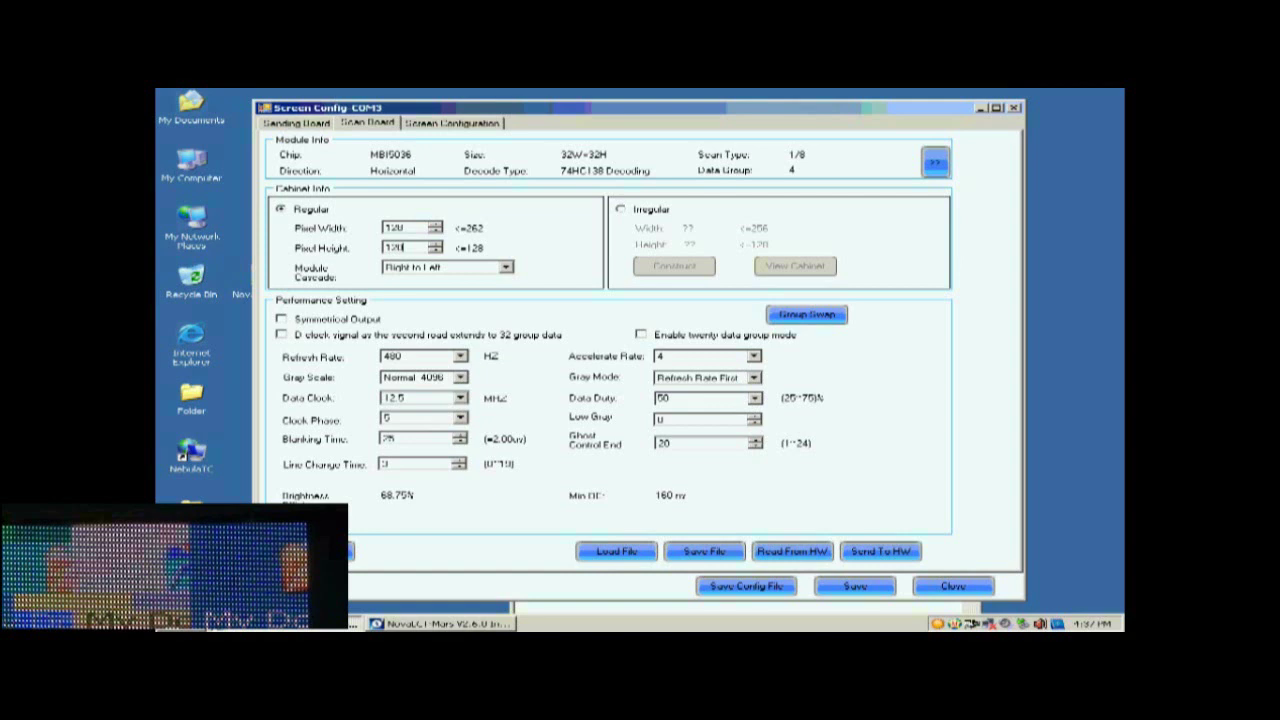
{"action": "left_click", "coordinate": [461, 376]}
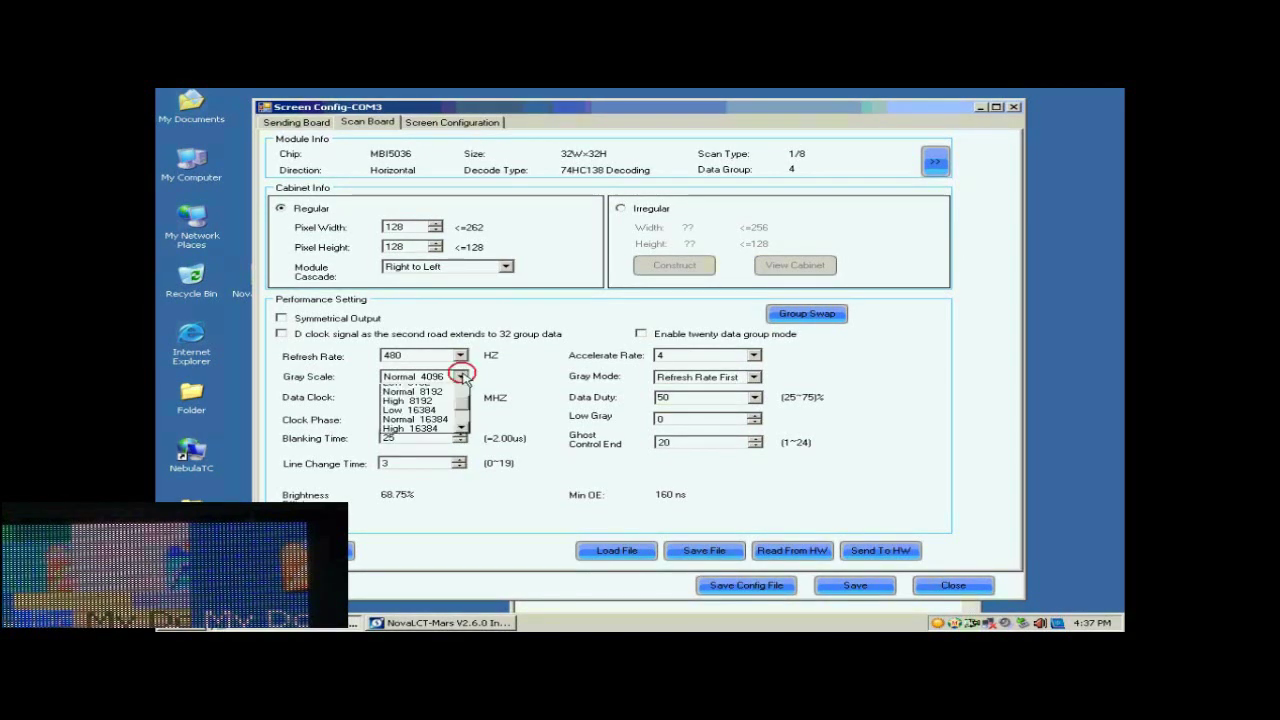
{"action": "left_click", "coordinate": [412, 419]}
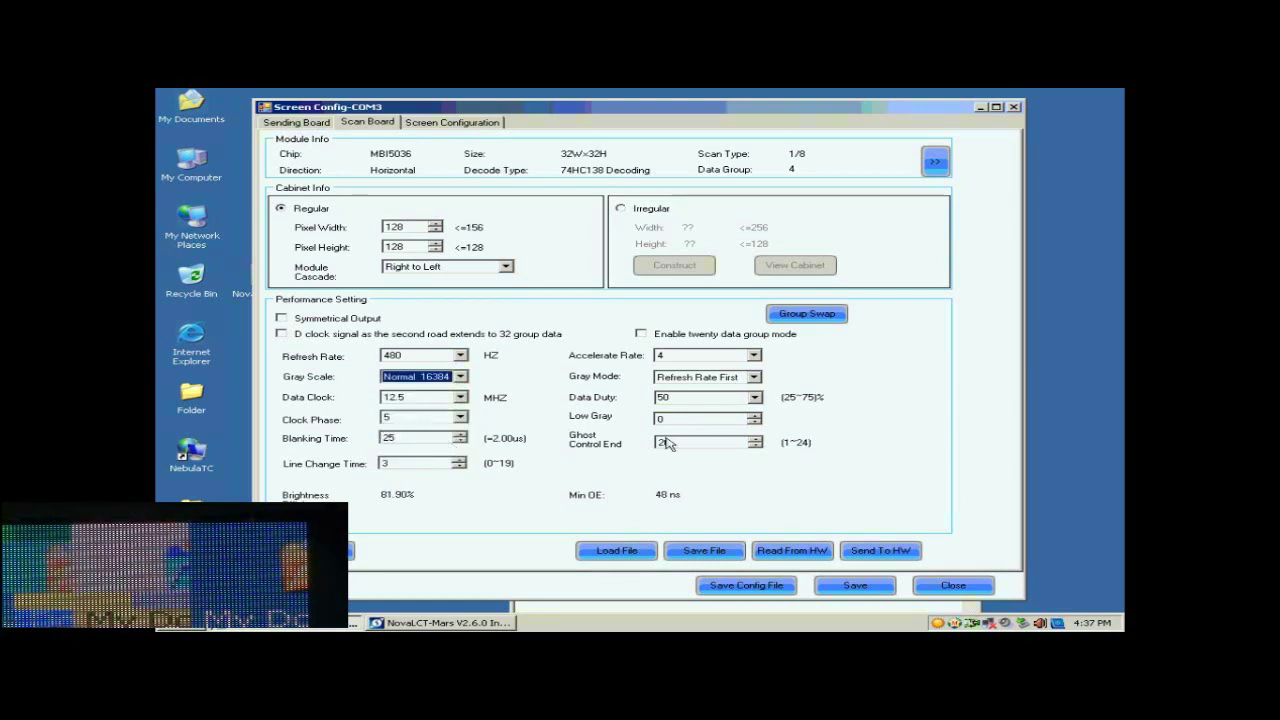
{"action": "left_click", "coordinate": [754, 378]}
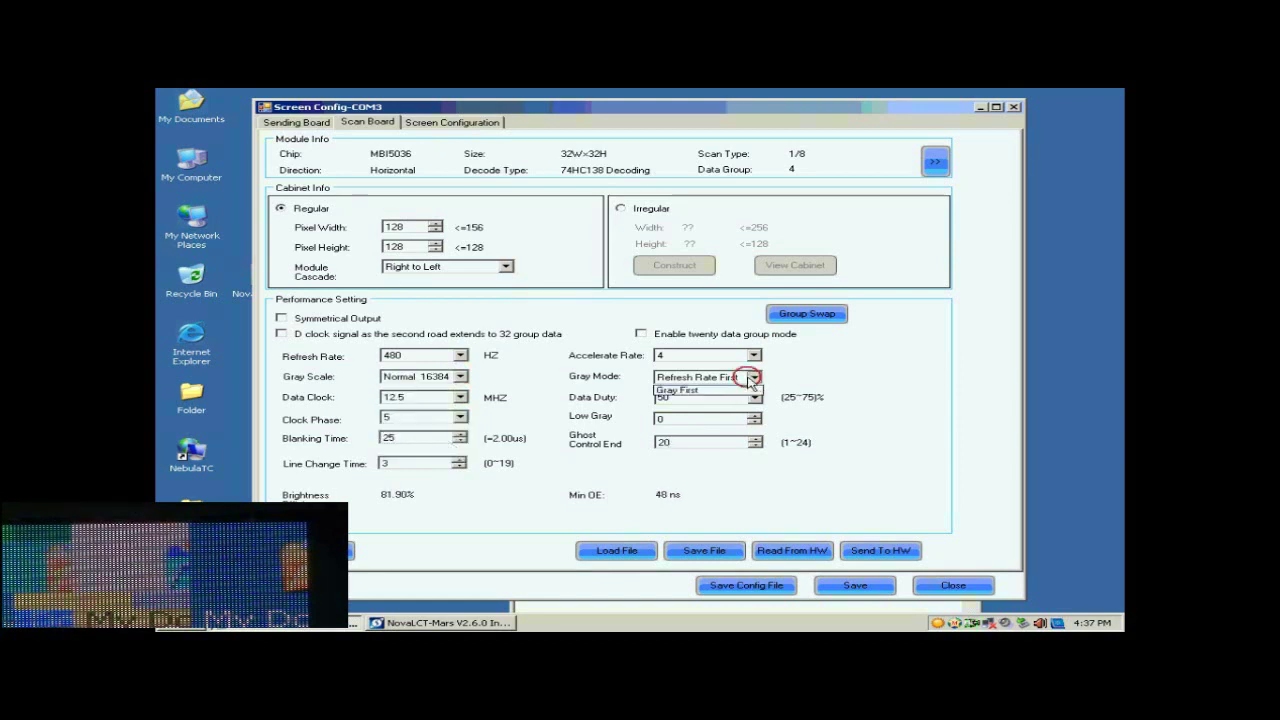
{"action": "left_click", "coordinate": [724, 400]}
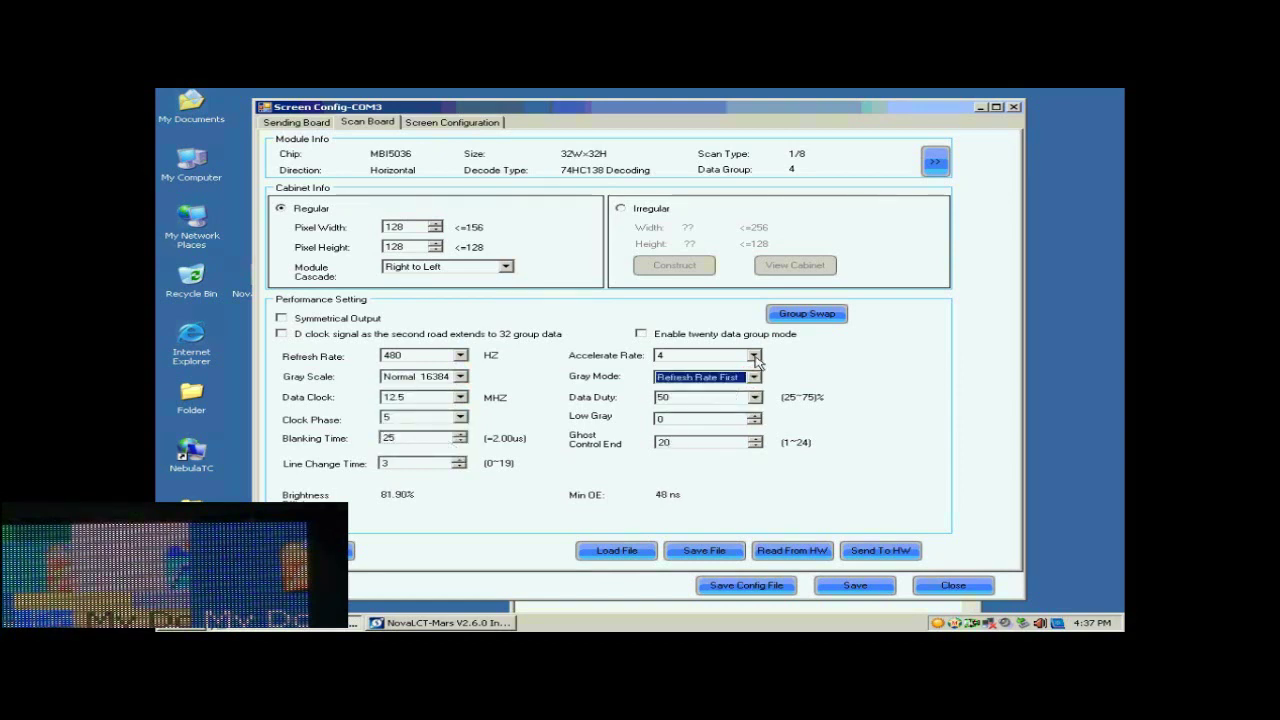
{"action": "left_click", "coordinate": [754, 355]}
{"action": "left_click", "coordinate": [707, 405]}
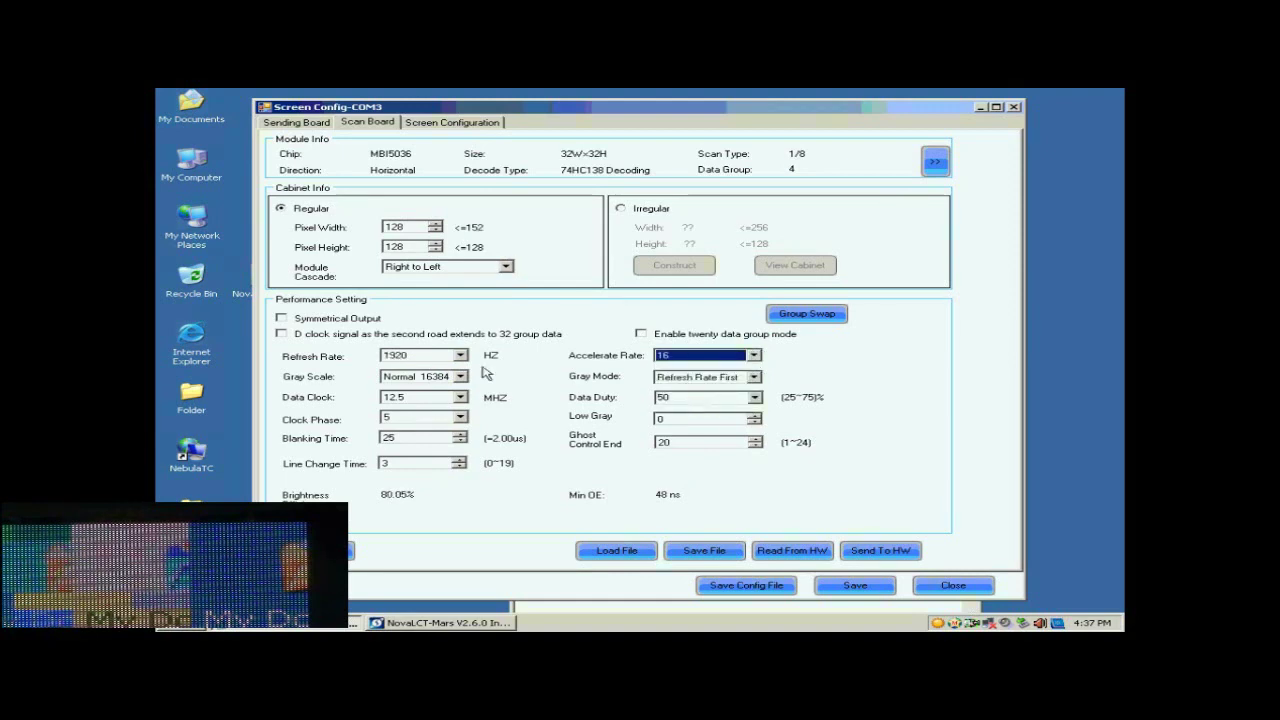
Set refresh rate 2880 Hz and data clock 17.9 MHz, then start Send To HW
{"action": "left_click", "coordinate": [461, 356]}
{"action": "scroll", "coordinate": [450, 375], "scroll_direction": "up", "scroll_amount": 2}
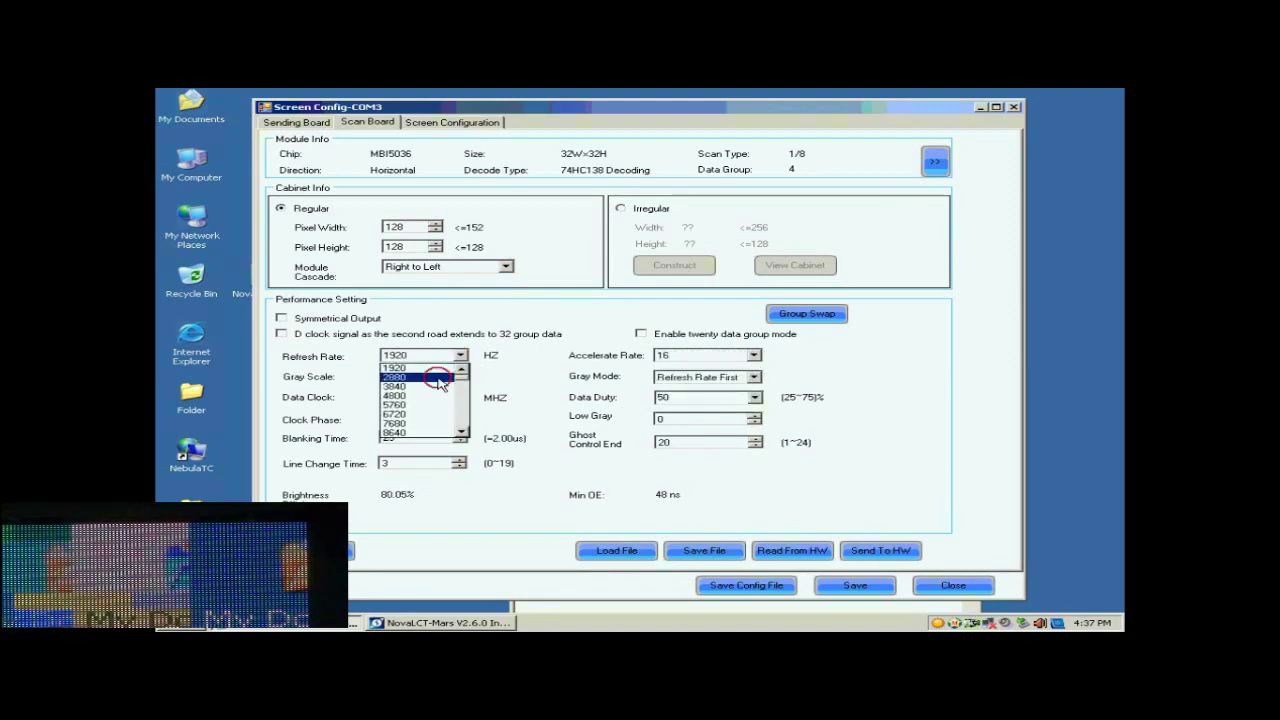
{"action": "left_click", "coordinate": [440, 380]}
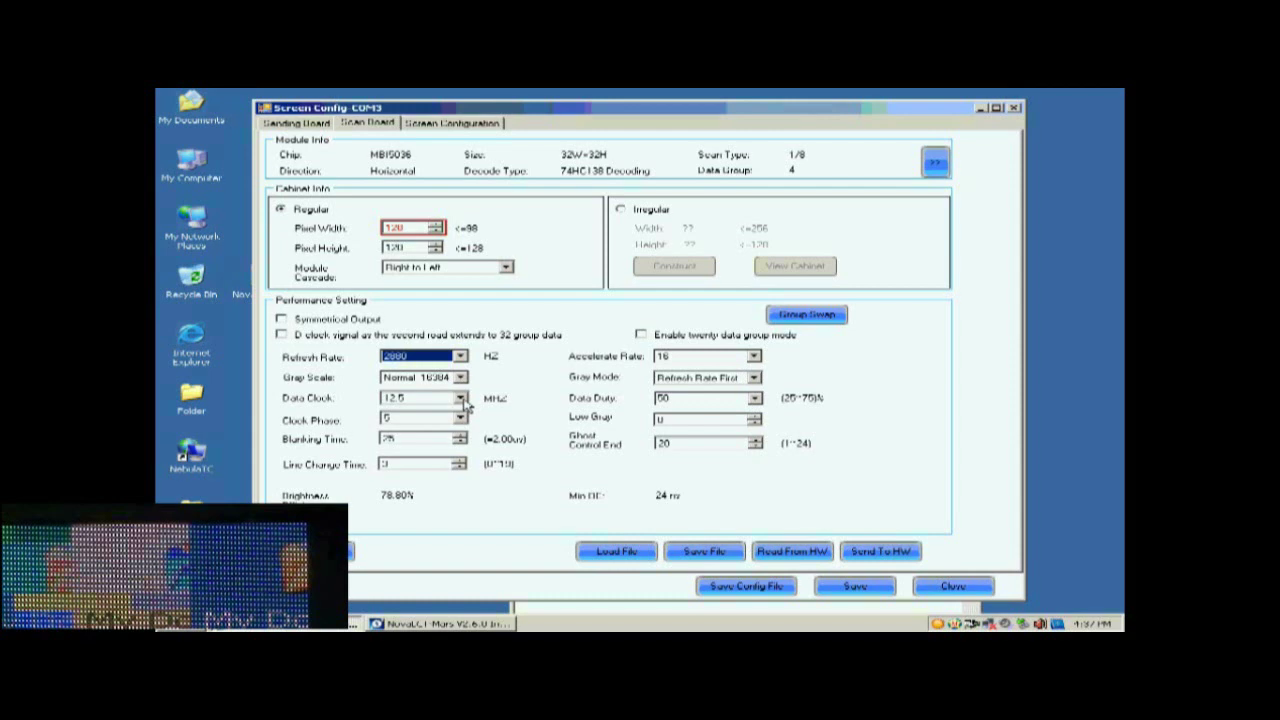
{"action": "left_click", "coordinate": [460, 398]}
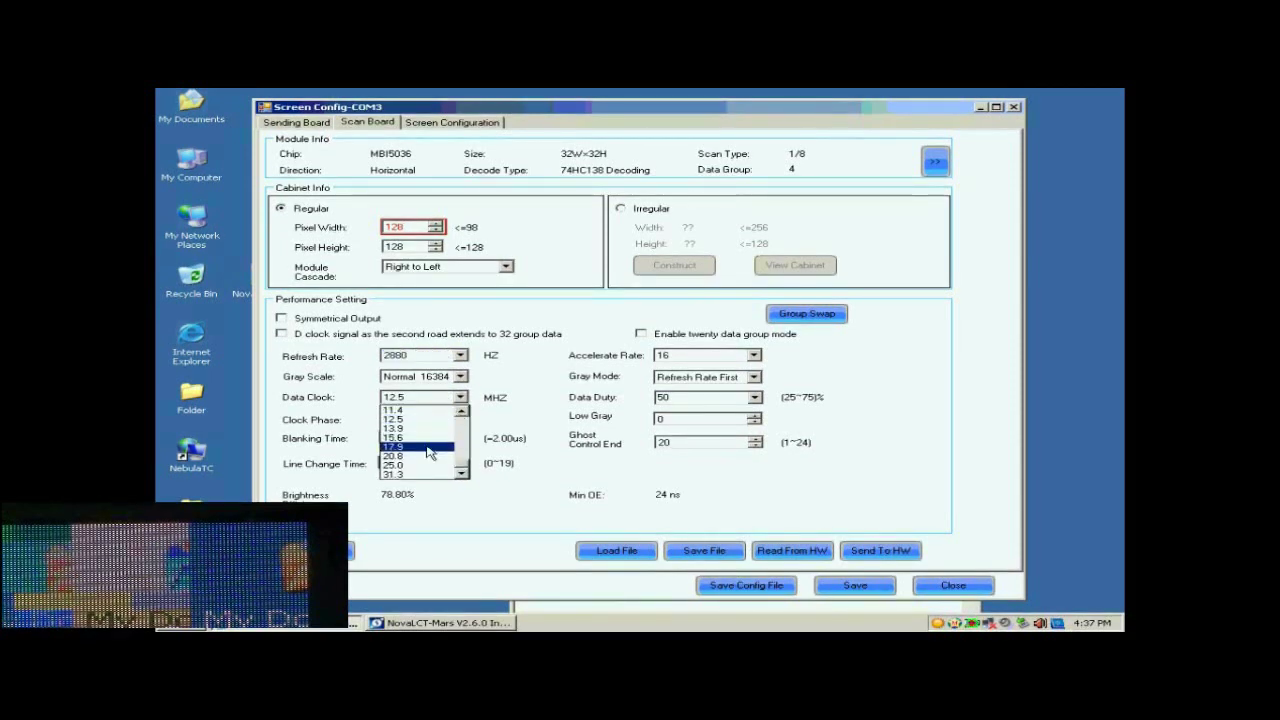
{"action": "left_click", "coordinate": [428, 448]}
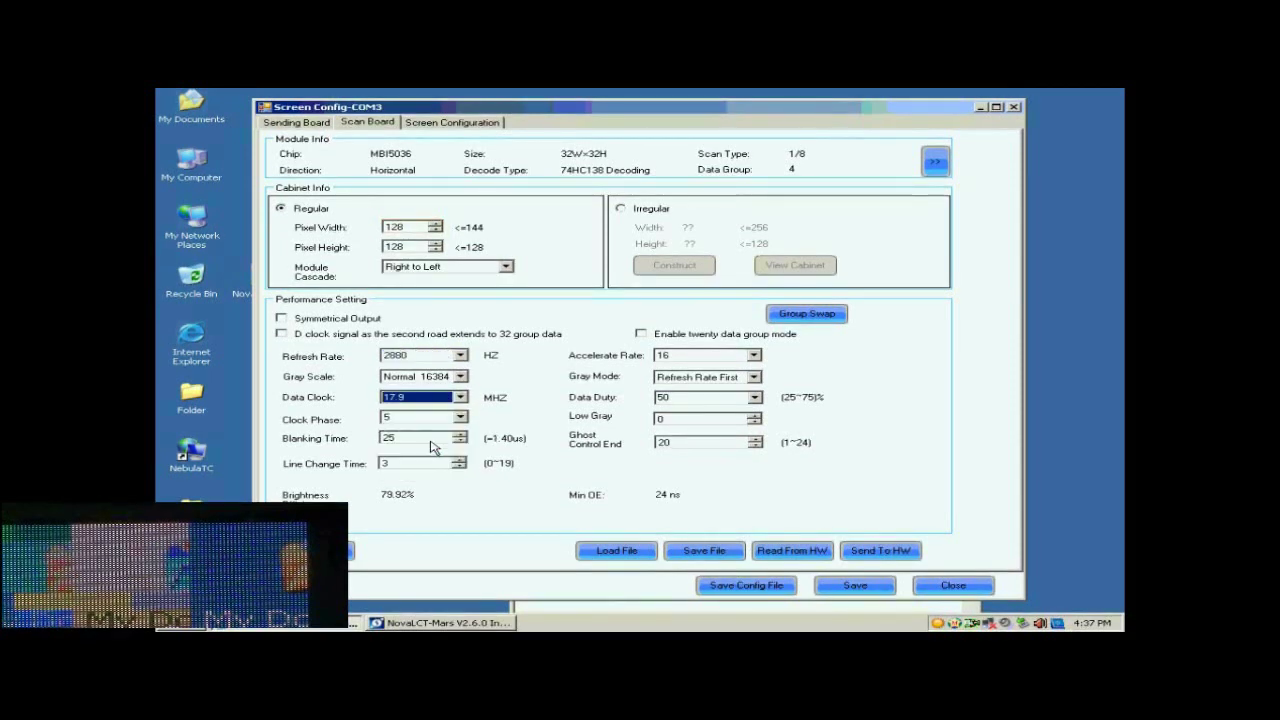
{"action": "left_click", "coordinate": [873, 552]}
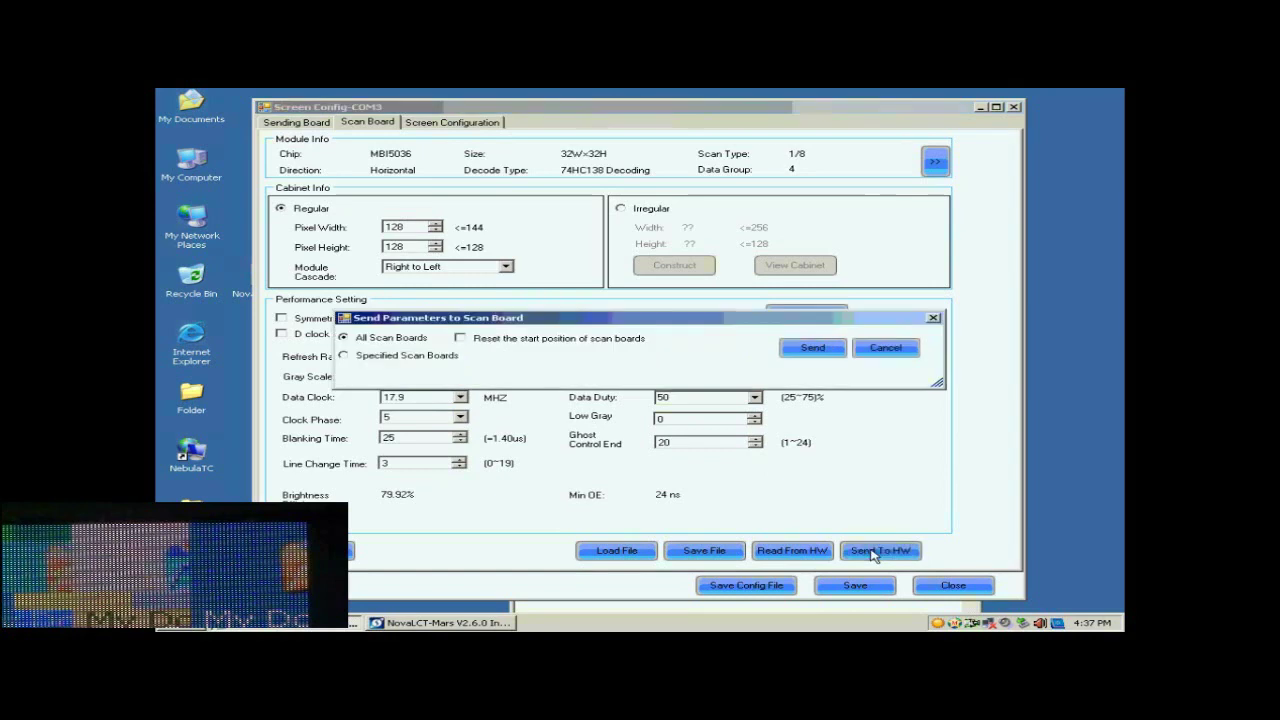
Send the parameters to All Scan Boards
{"action": "left_click", "coordinate": [812, 349]}
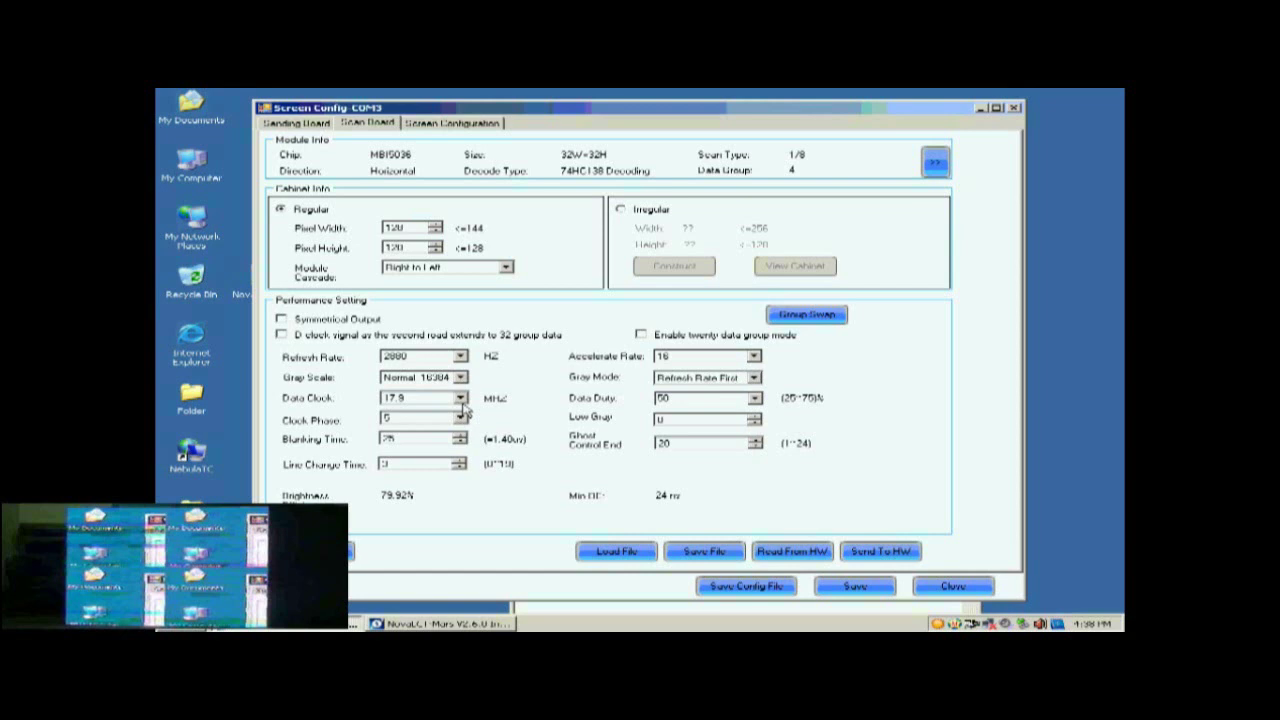
Set clock phase 1, send it to all scan boards, and save the settings to hardware
{"action": "left_click", "coordinate": [460, 418]}
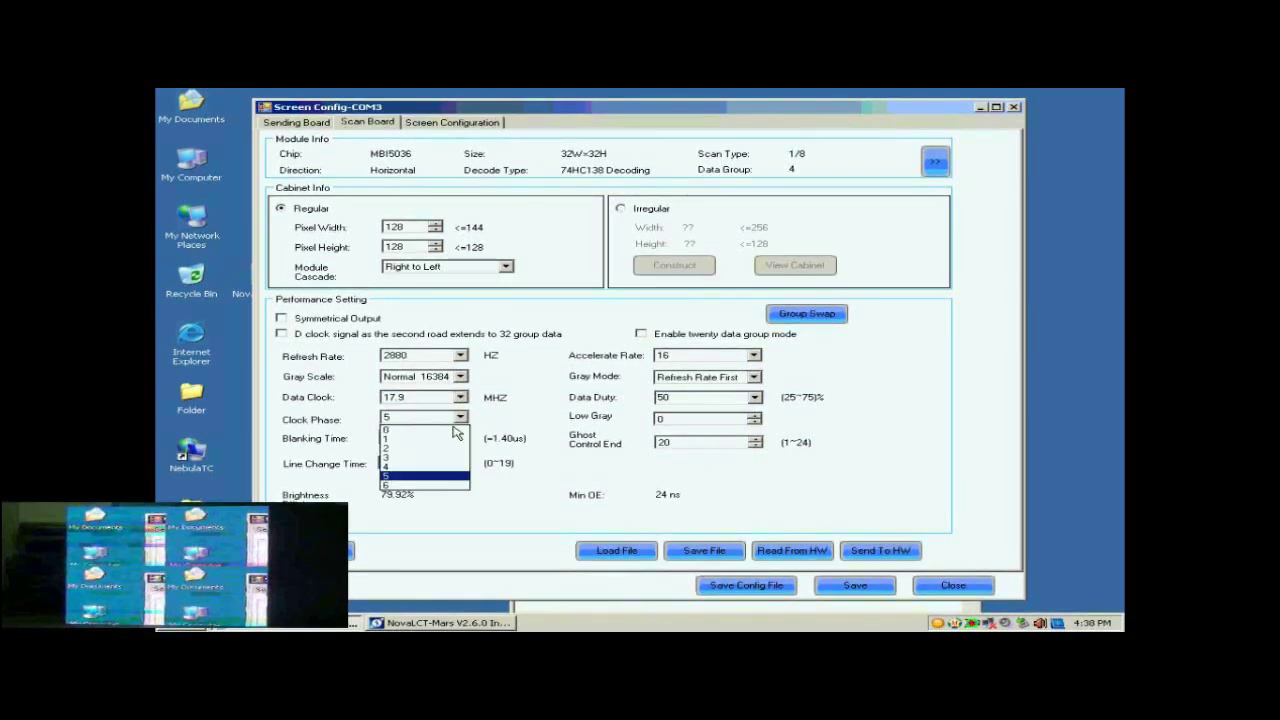
{"action": "left_click", "coordinate": [430, 440]}
{"action": "left_click", "coordinate": [880, 550]}
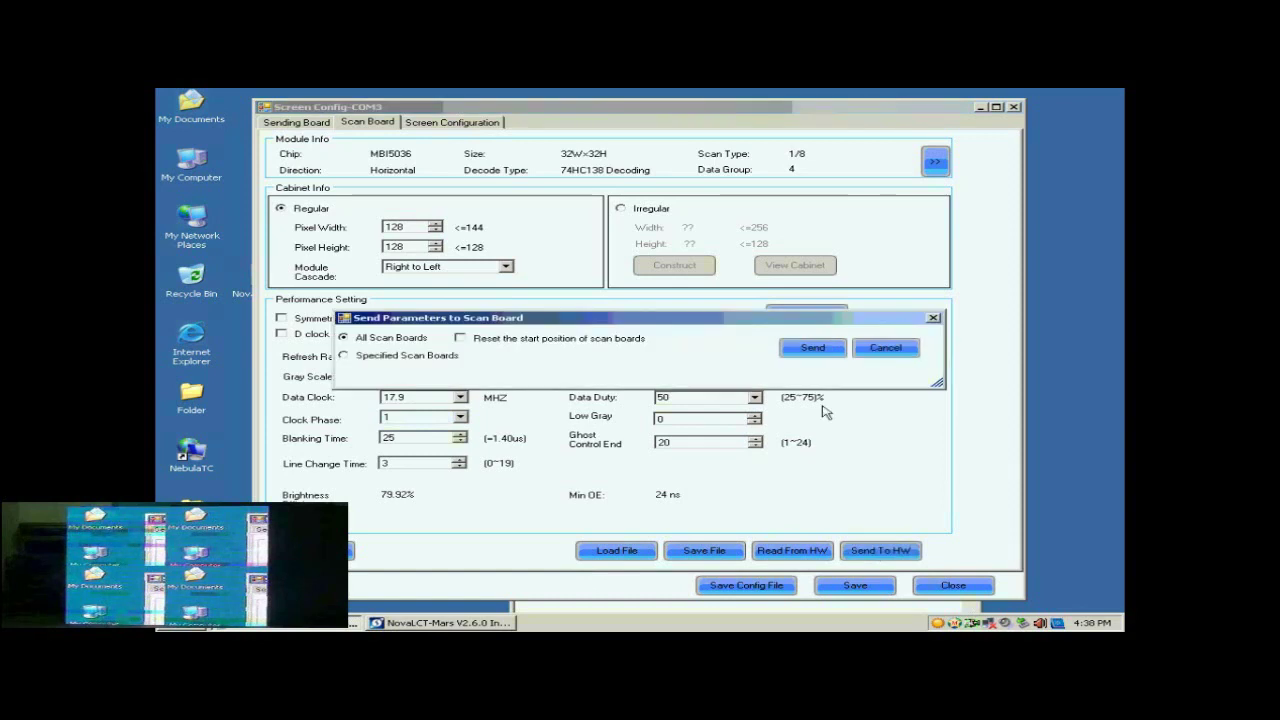
{"action": "left_click", "coordinate": [818, 350]}
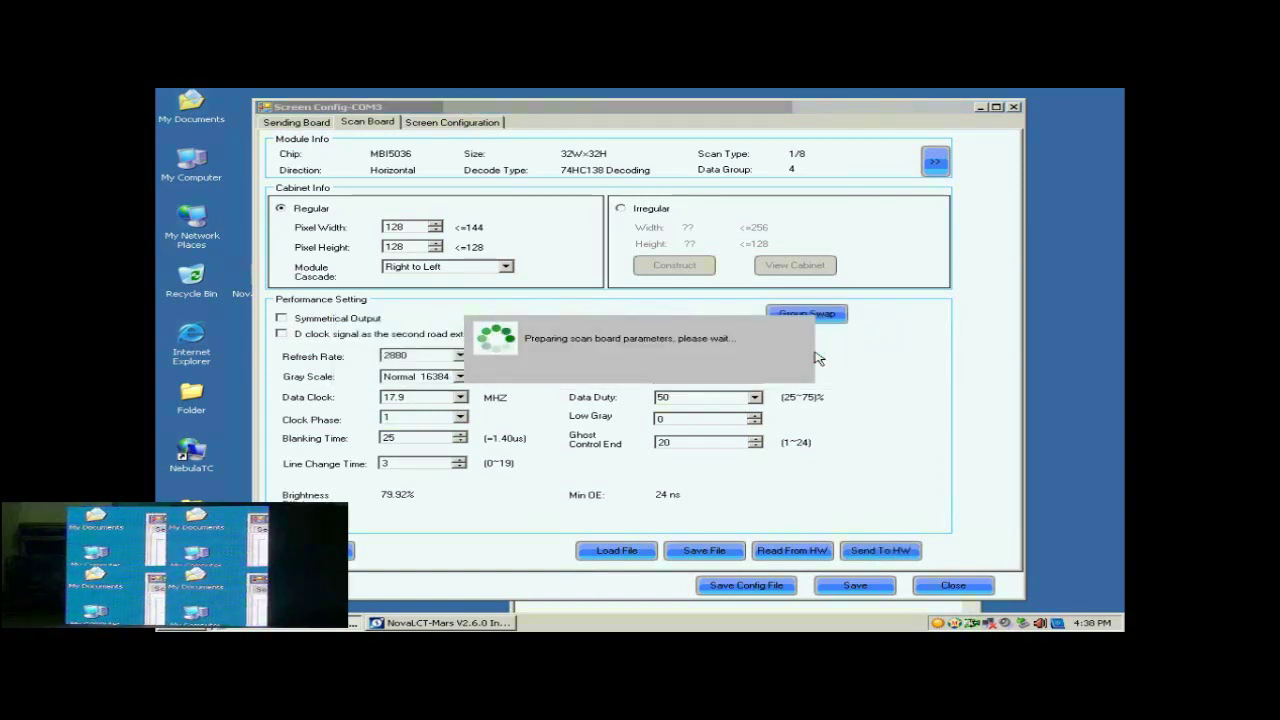
{"action": "left_click", "coordinate": [658, 372]}
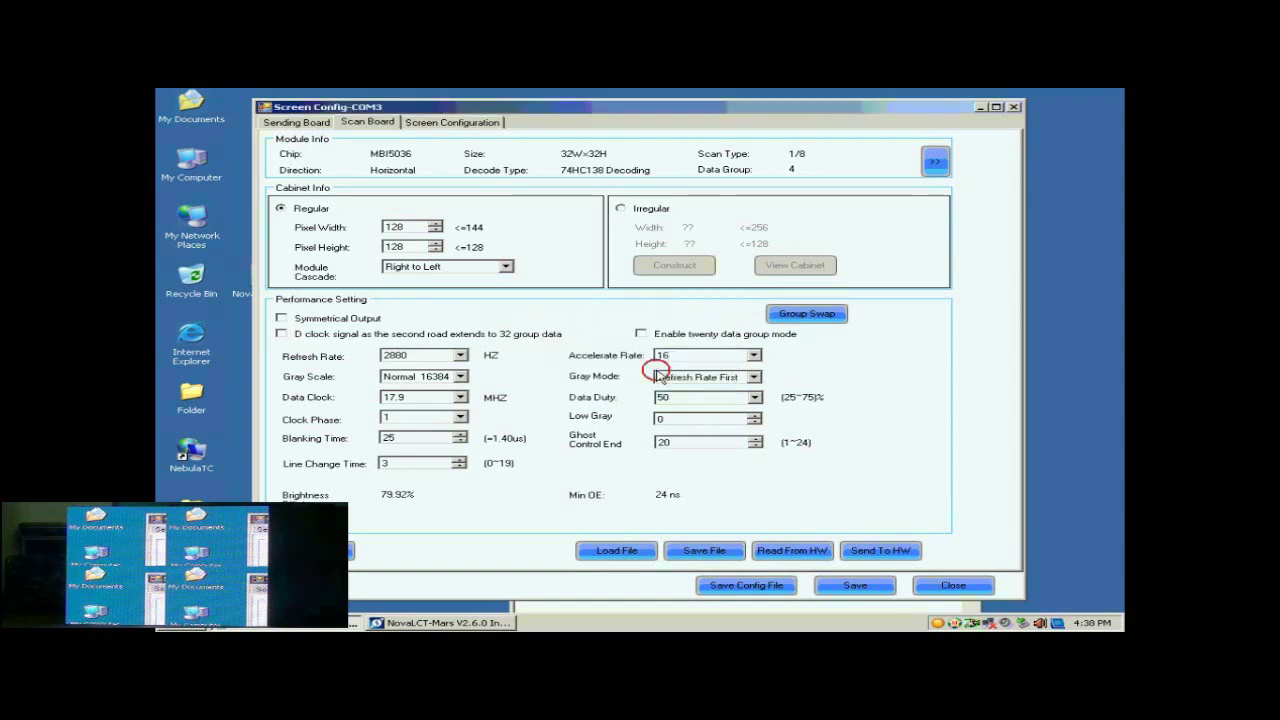
{"action": "left_click", "coordinate": [850, 585]}
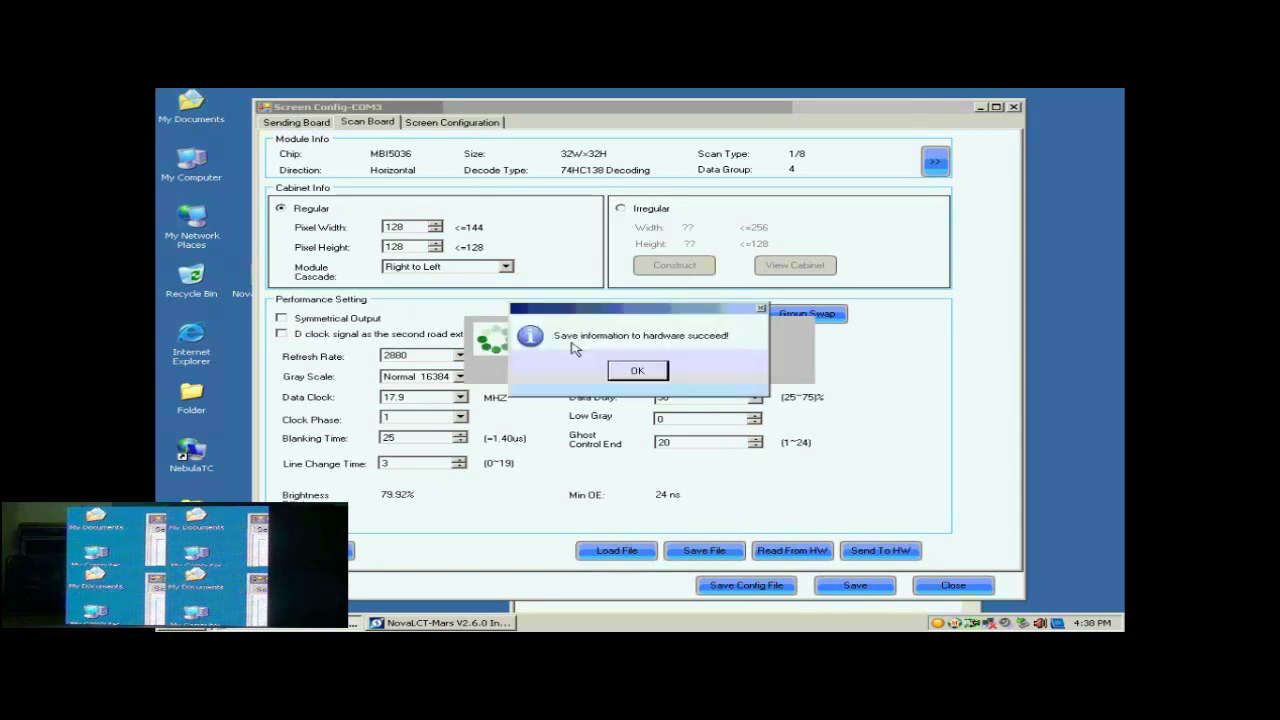
{"action": "left_click", "coordinate": [650, 370]}
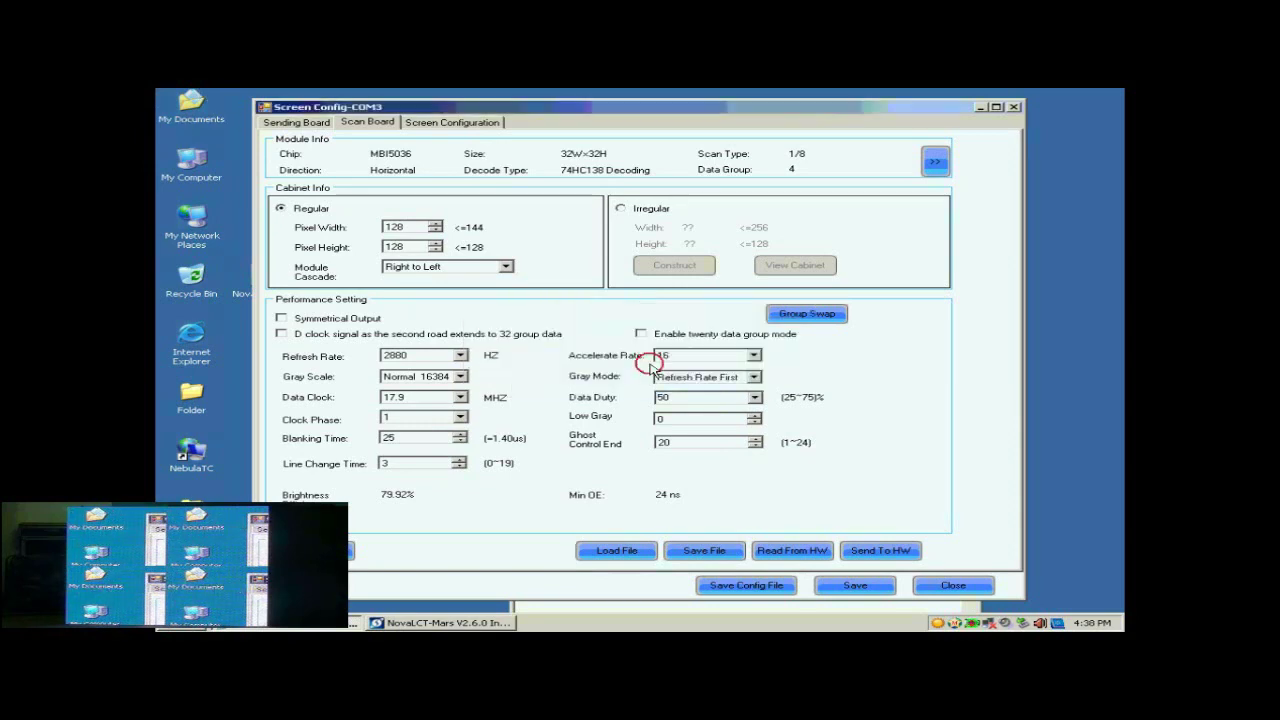
Configure a Standard Screen on port 1 with 2 scan board columns and 2 rows, then Reset All
{"action": "left_click", "coordinate": [452, 122]}
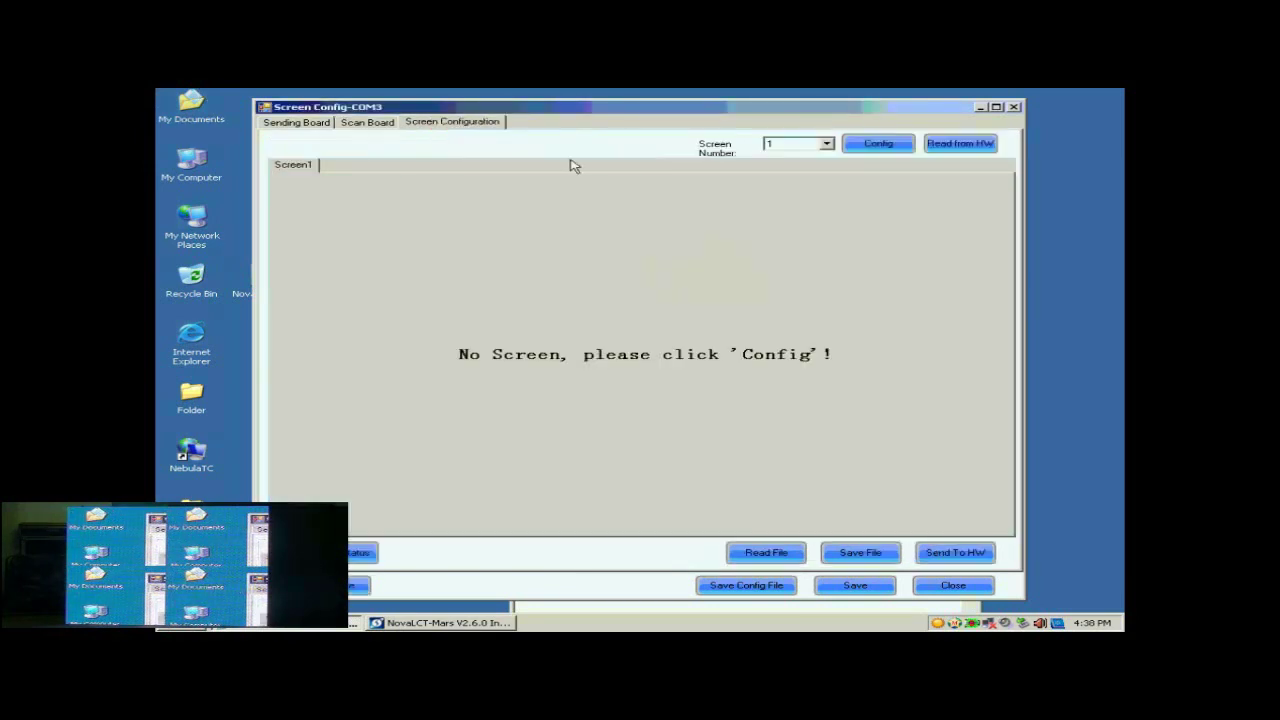
{"action": "left_click", "coordinate": [880, 146]}
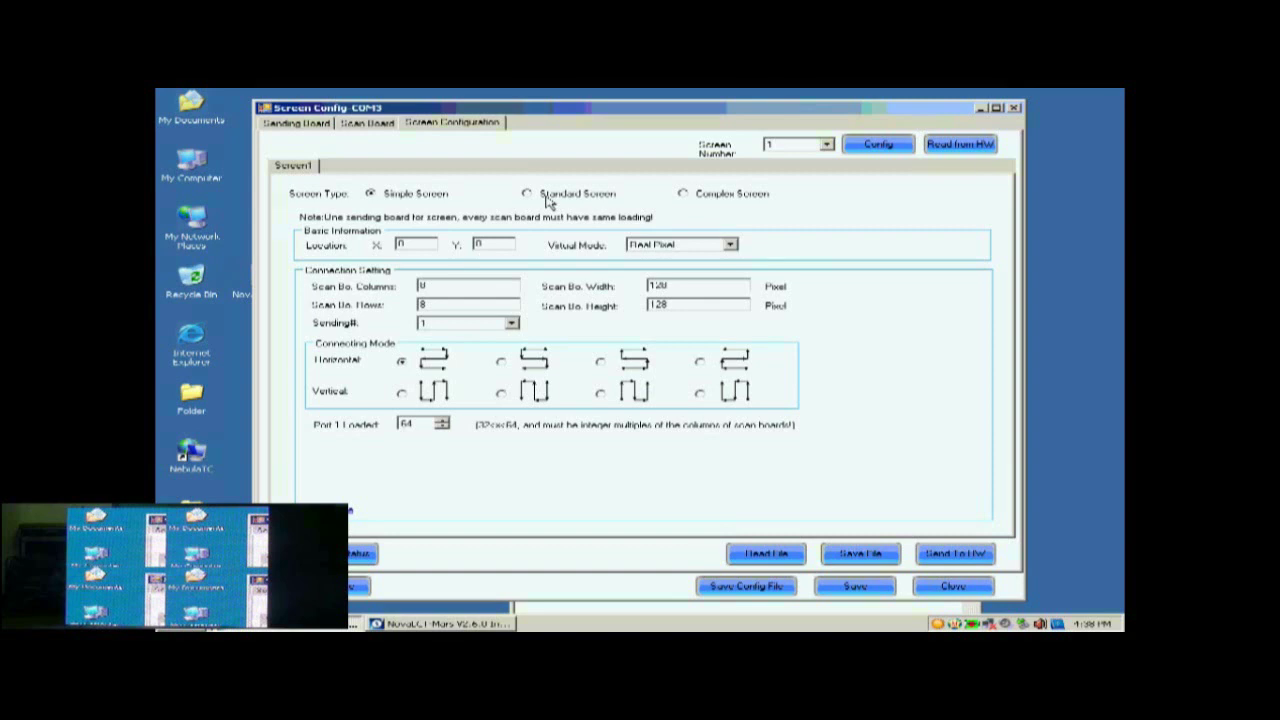
{"action": "left_click", "coordinate": [548, 200]}
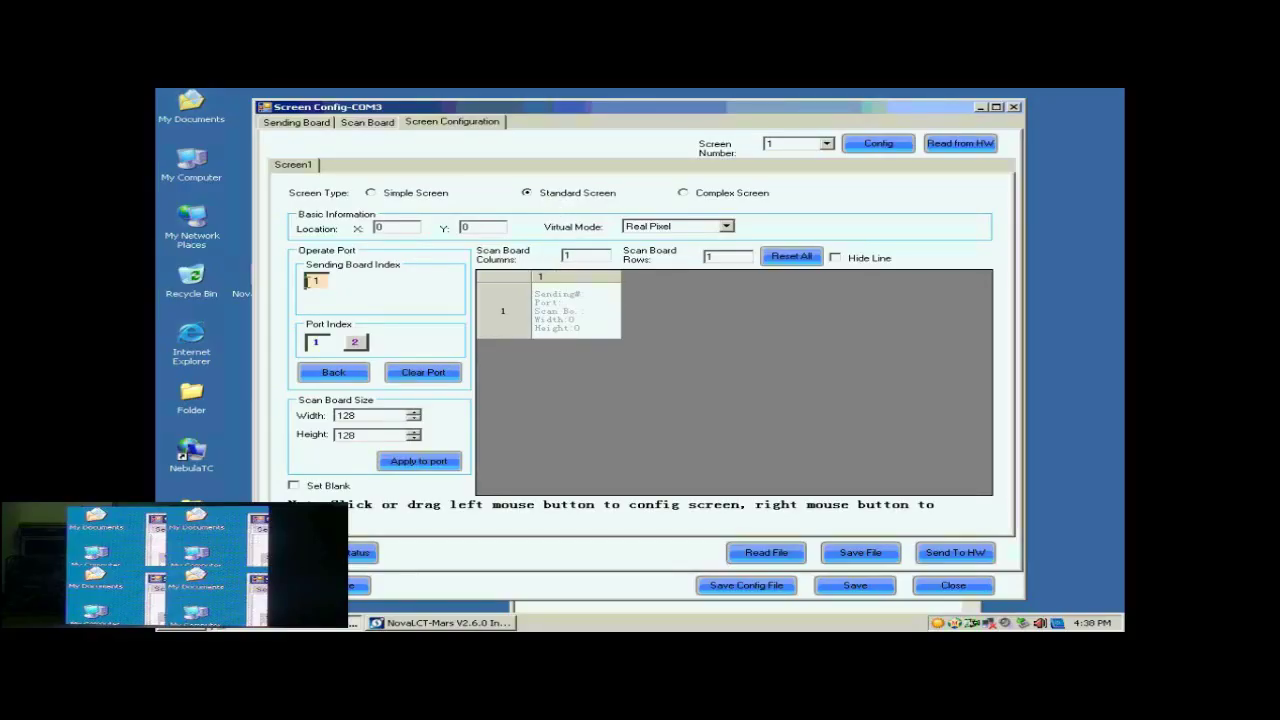
{"action": "left_click", "coordinate": [318, 343]}
{"action": "left_click", "coordinate": [581, 255]}
{"action": "double_click", "coordinate": [569, 255]}
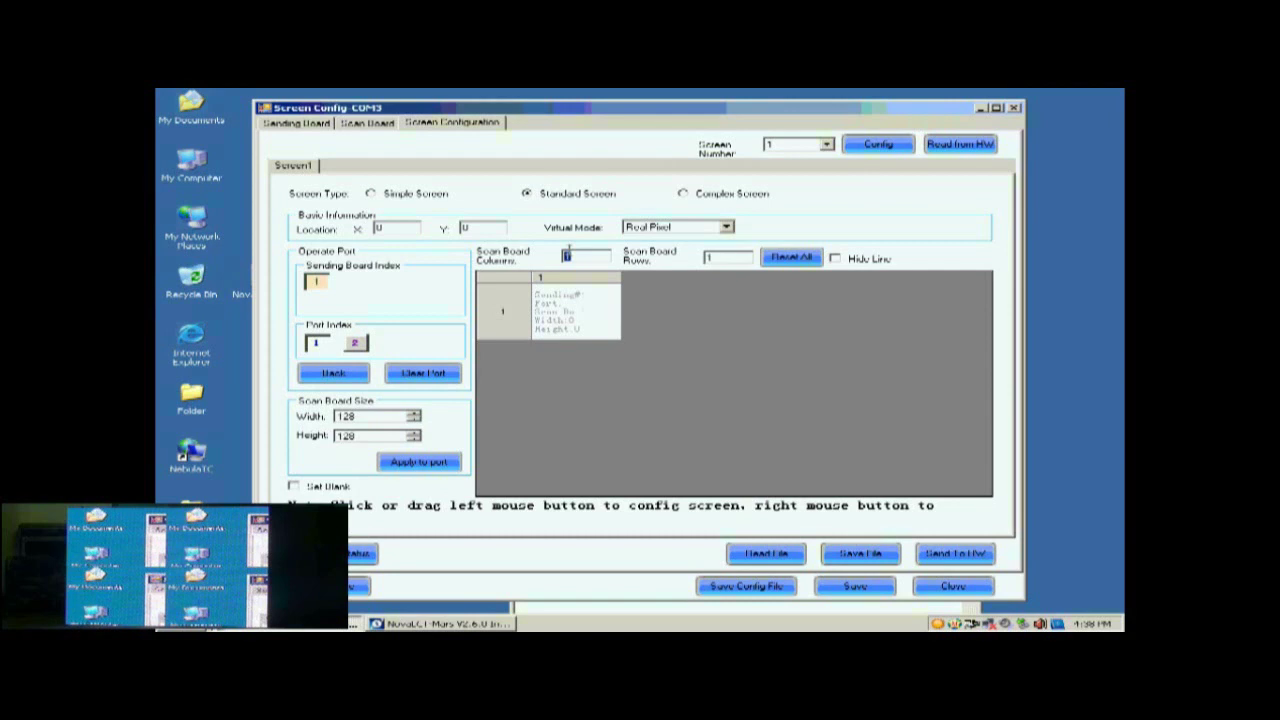
{"action": "type", "text": "2"}
{"action": "left_click", "coordinate": [726, 258]}
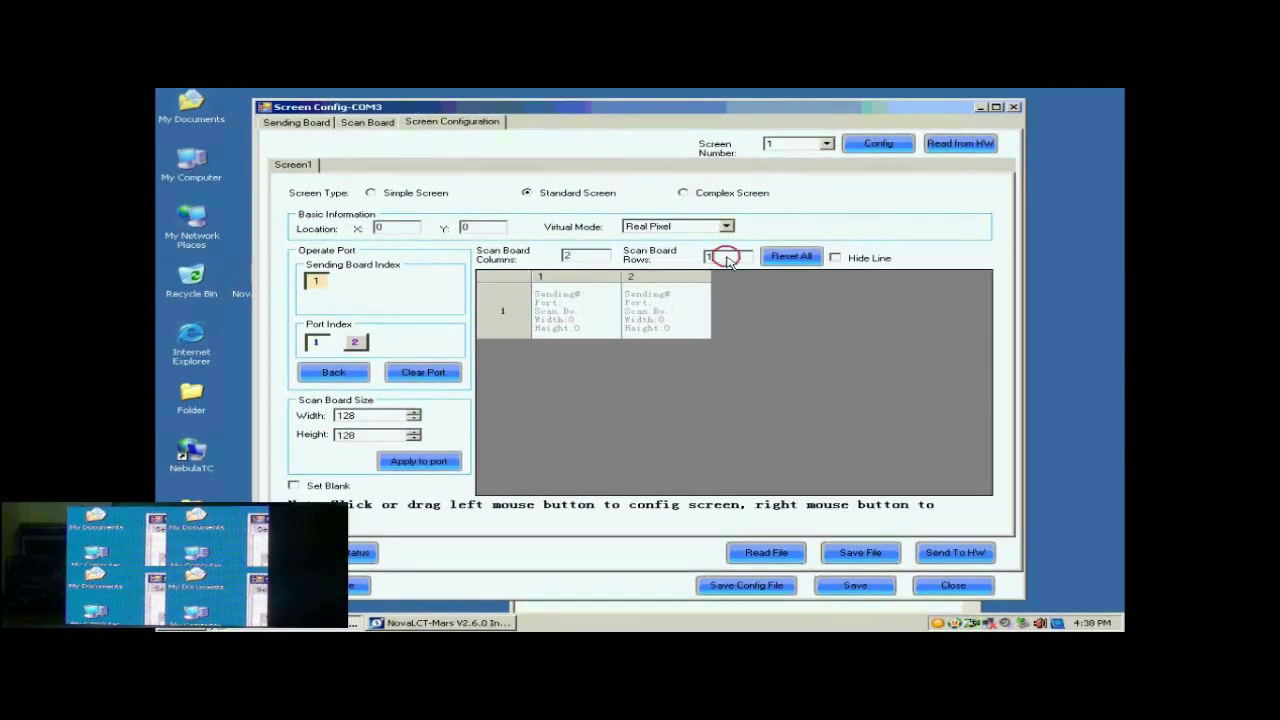
{"action": "double_click", "coordinate": [724, 257]}
{"action": "type", "text": "2"}
{"action": "left_click", "coordinate": [785, 256]}
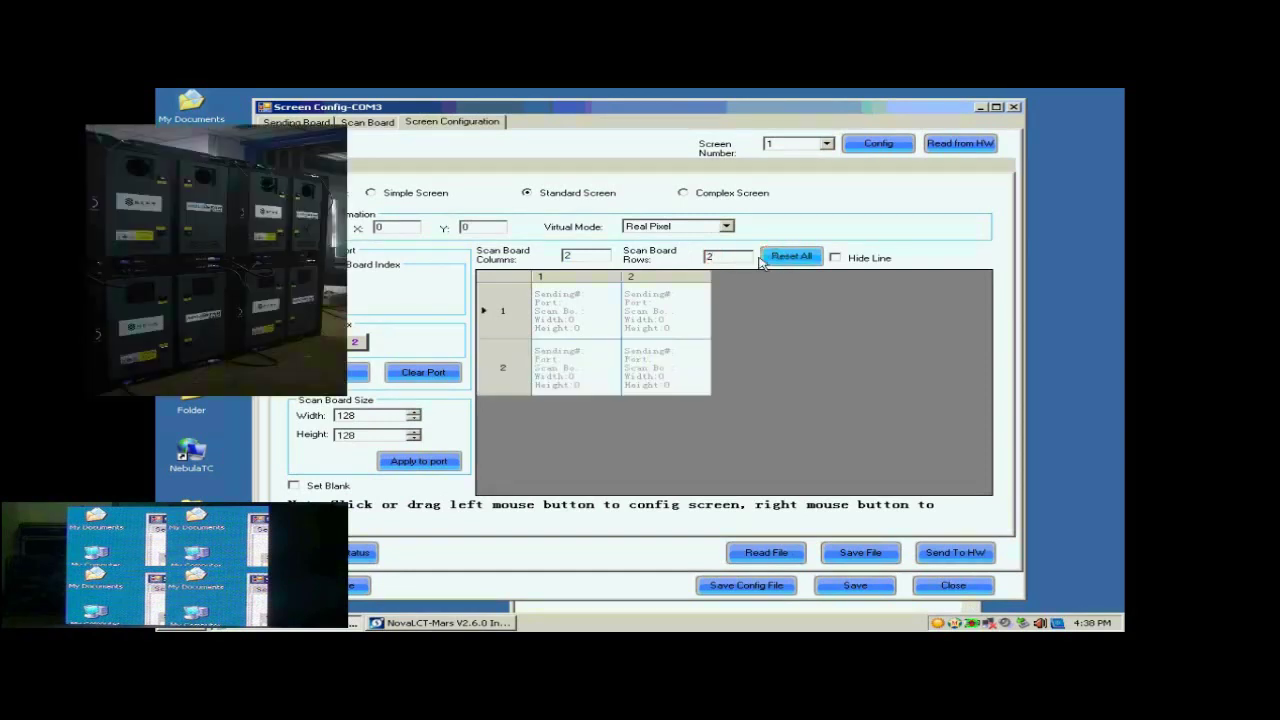
Wire the four 128×128 scan boards into the 2×2 grid, boards 1–4 in order
{"action": "left_click", "coordinate": [344, 416]}
{"action": "left_click", "coordinate": [346, 436]}
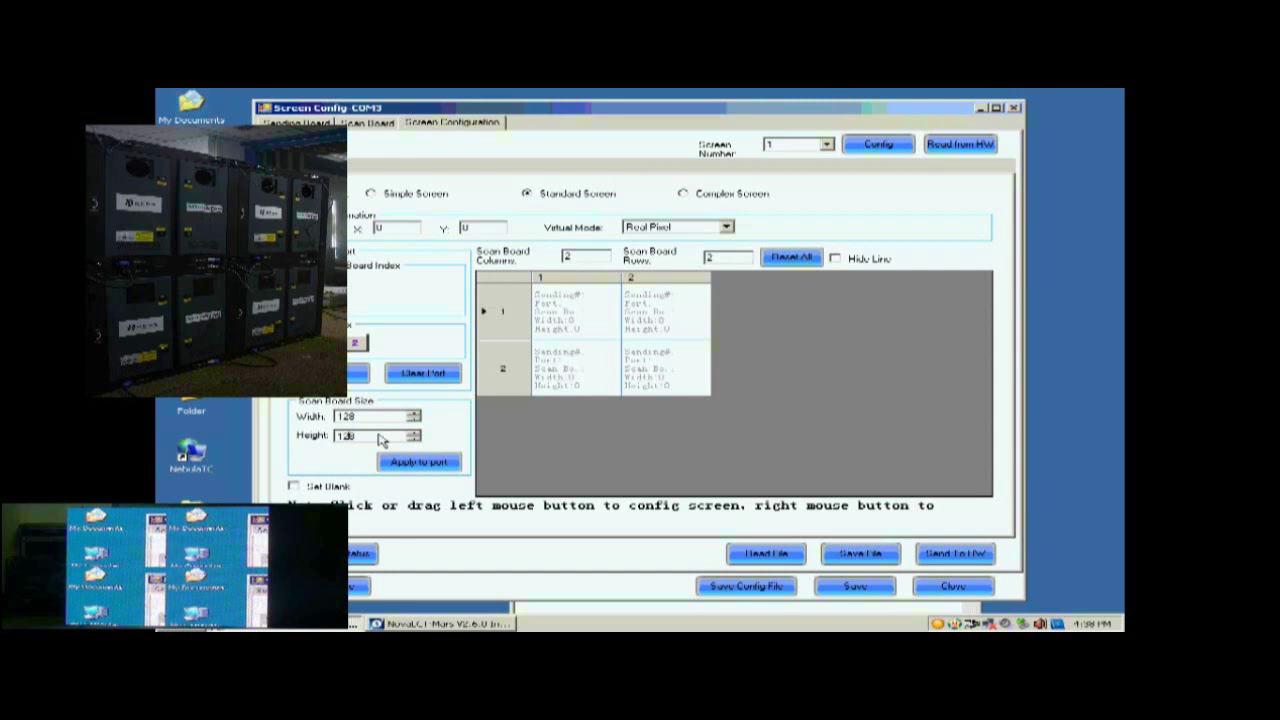
{"action": "left_click", "coordinate": [650, 315]}
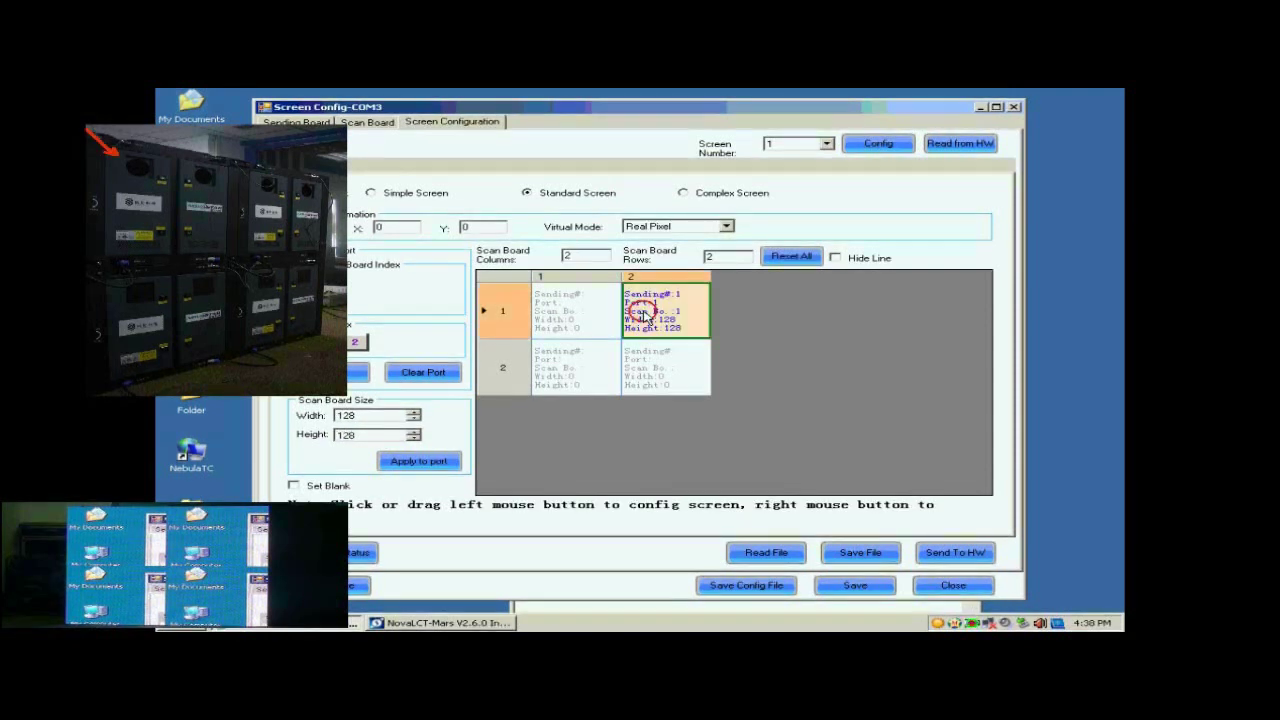
{"action": "left_click", "coordinate": [596, 325]}
{"action": "left_click", "coordinate": [594, 364]}
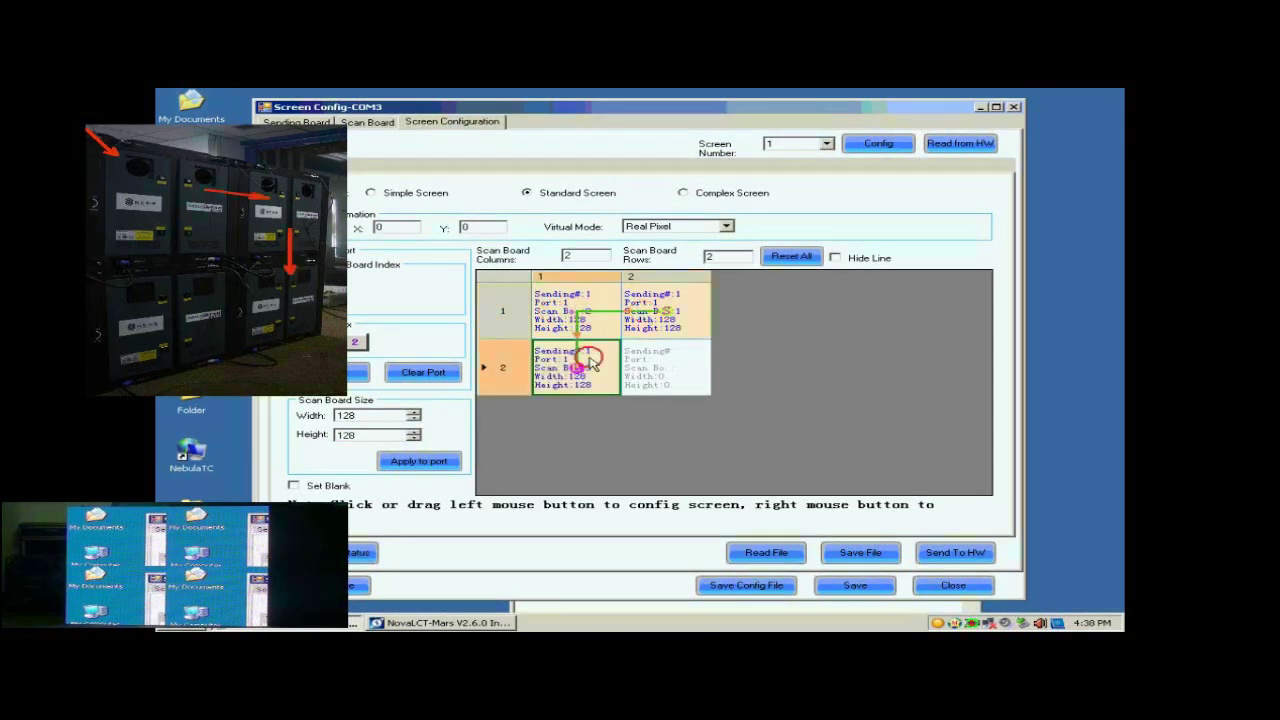
{"action": "left_click", "coordinate": [686, 381]}
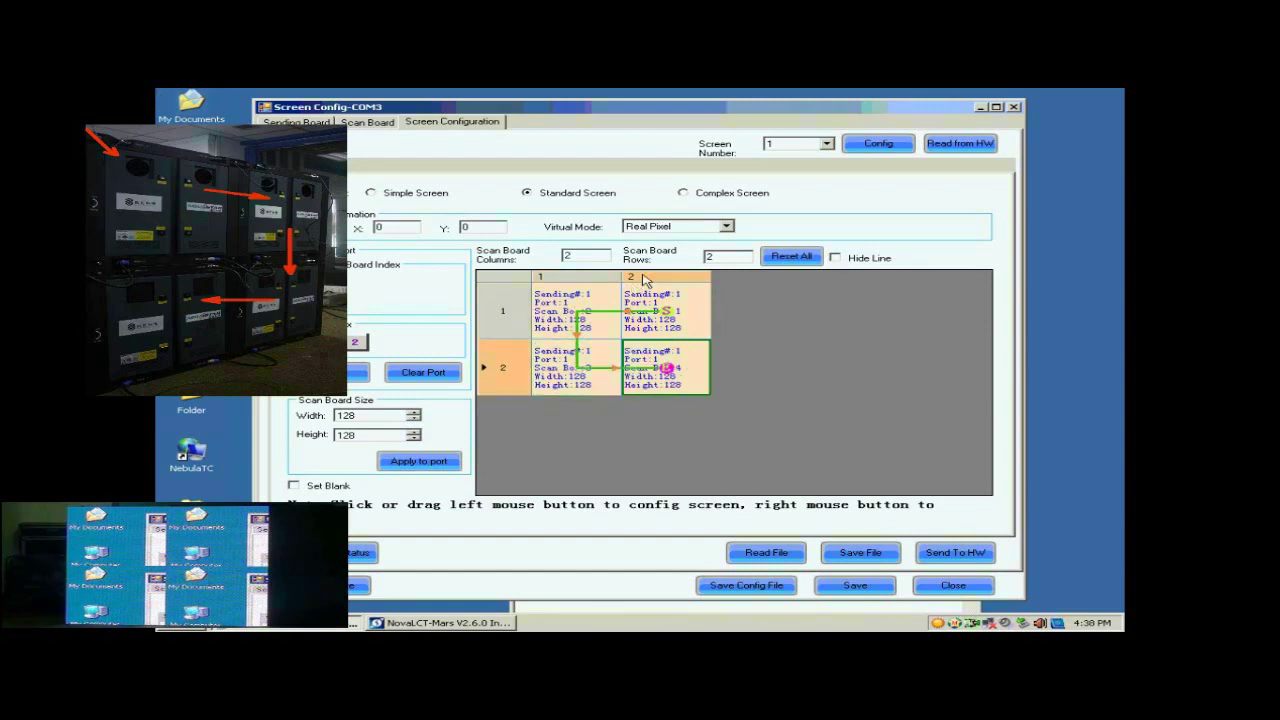
Send the 2×2 layout to the hardware and save it there
{"action": "left_click", "coordinate": [945, 553]}
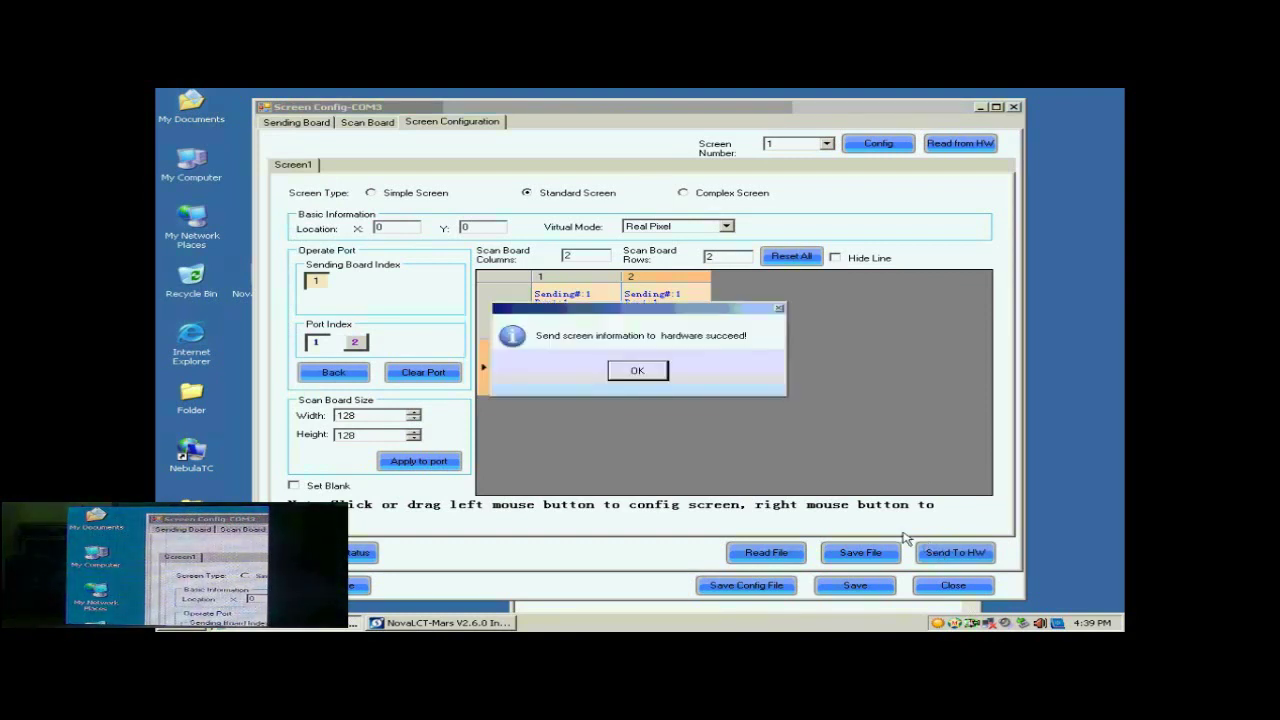
{"action": "left_click", "coordinate": [656, 370]}
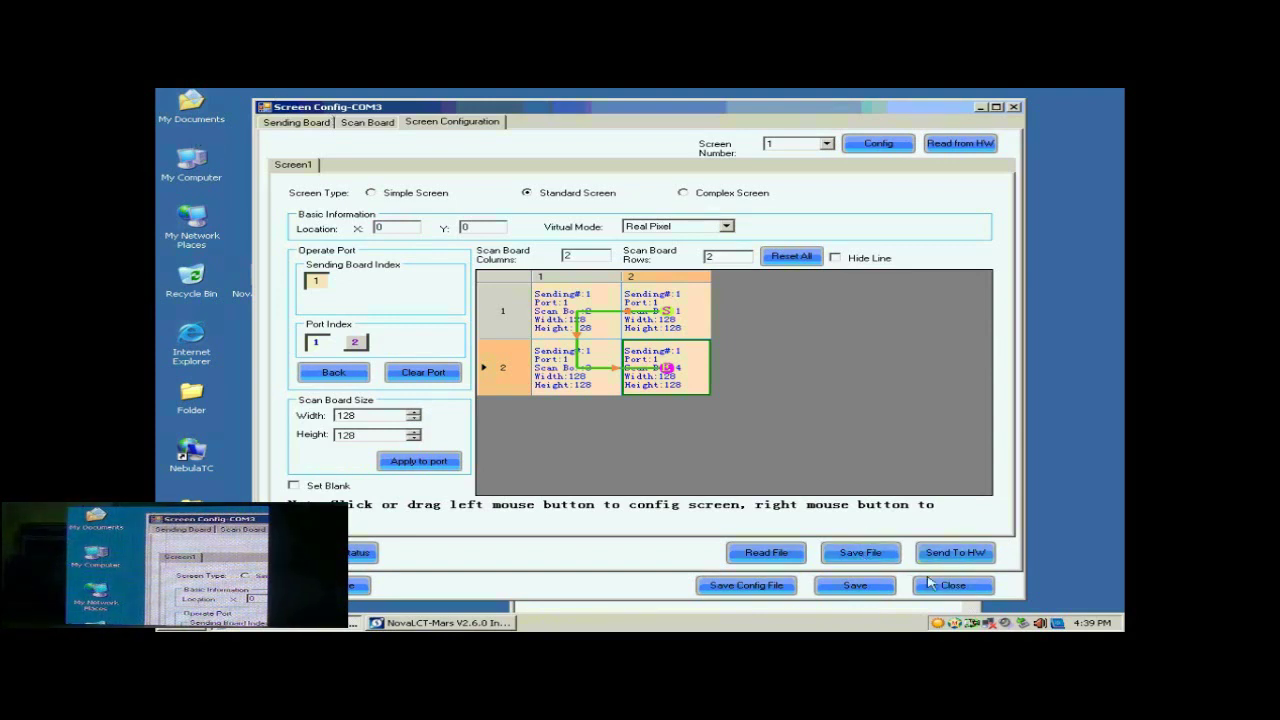
{"action": "left_click", "coordinate": [878, 588]}
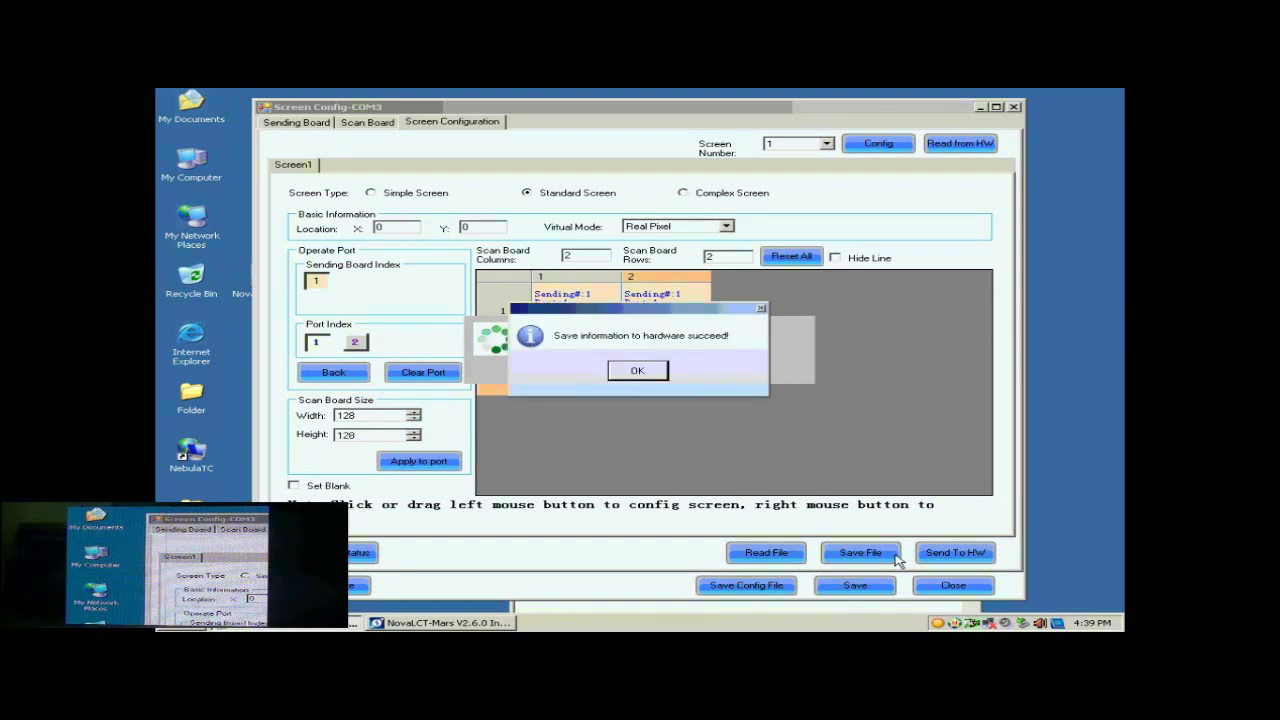
Save the configuration as system profile 'buckup data' (.scfg) on the Desktop
{"action": "left_click", "coordinate": [652, 373]}
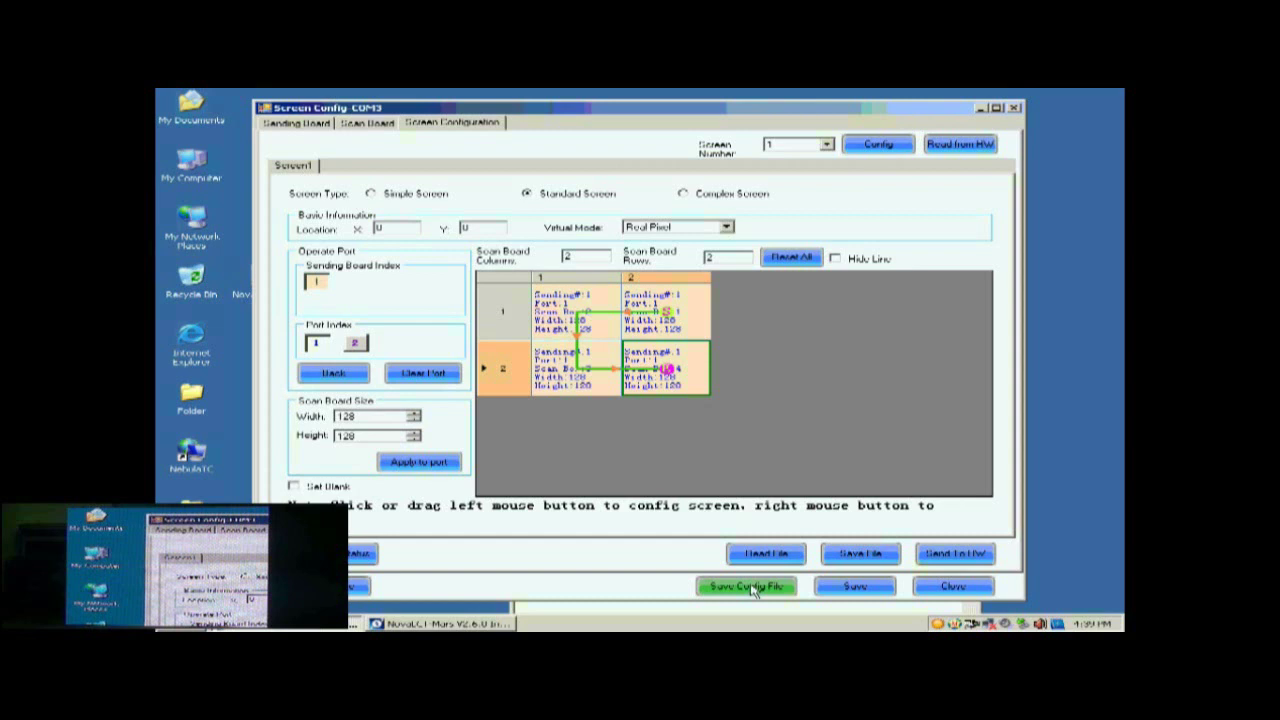
{"action": "left_click", "coordinate": [753, 587]}
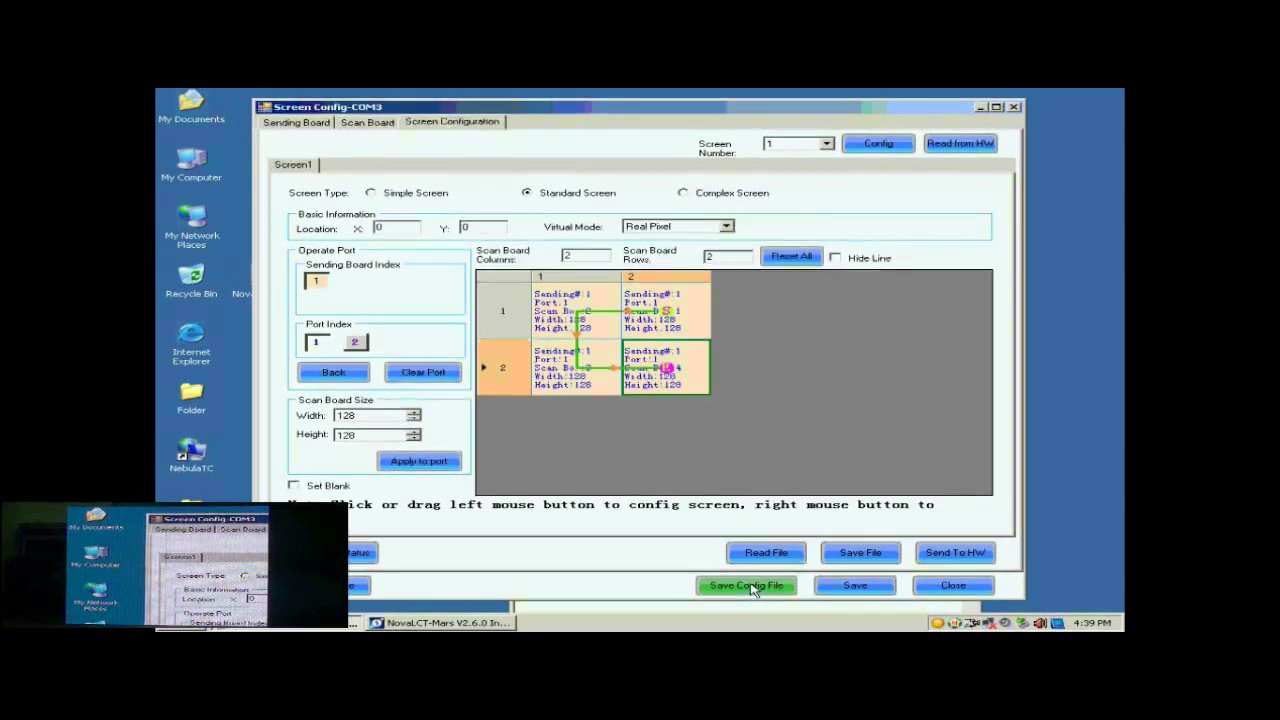
{"action": "left_click", "coordinate": [623, 423]}
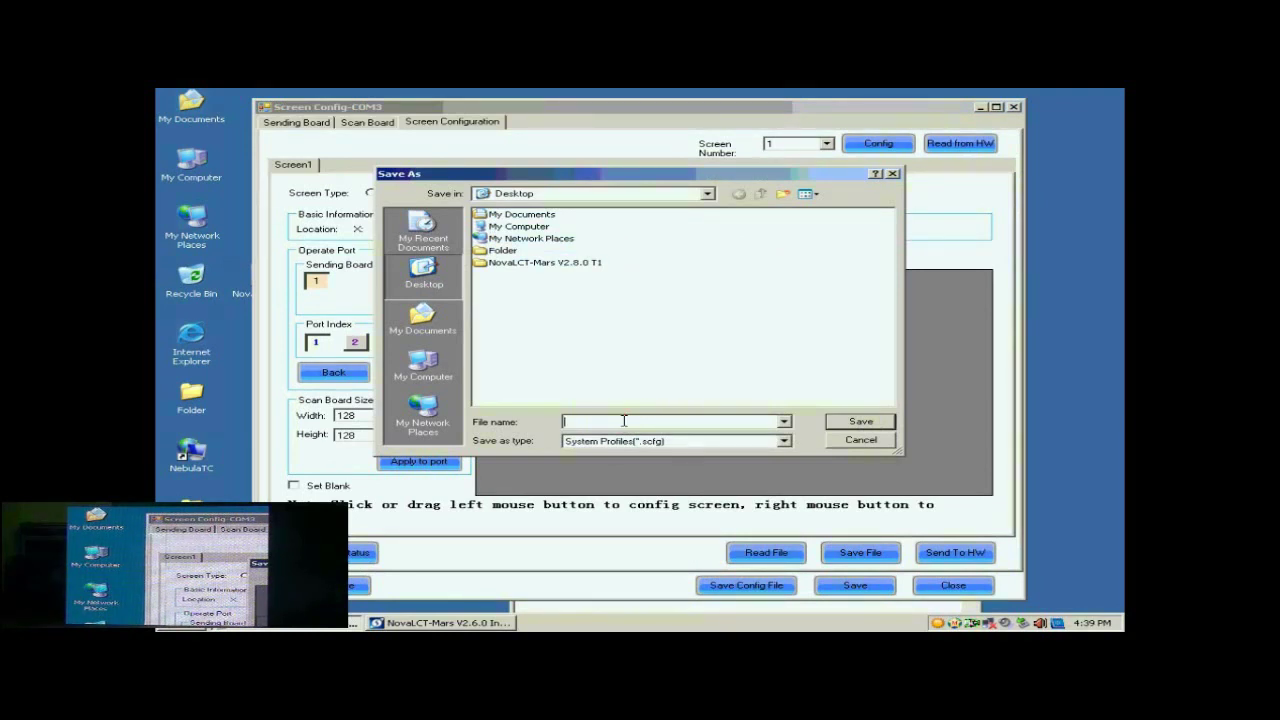
{"action": "type", "text": "b"}
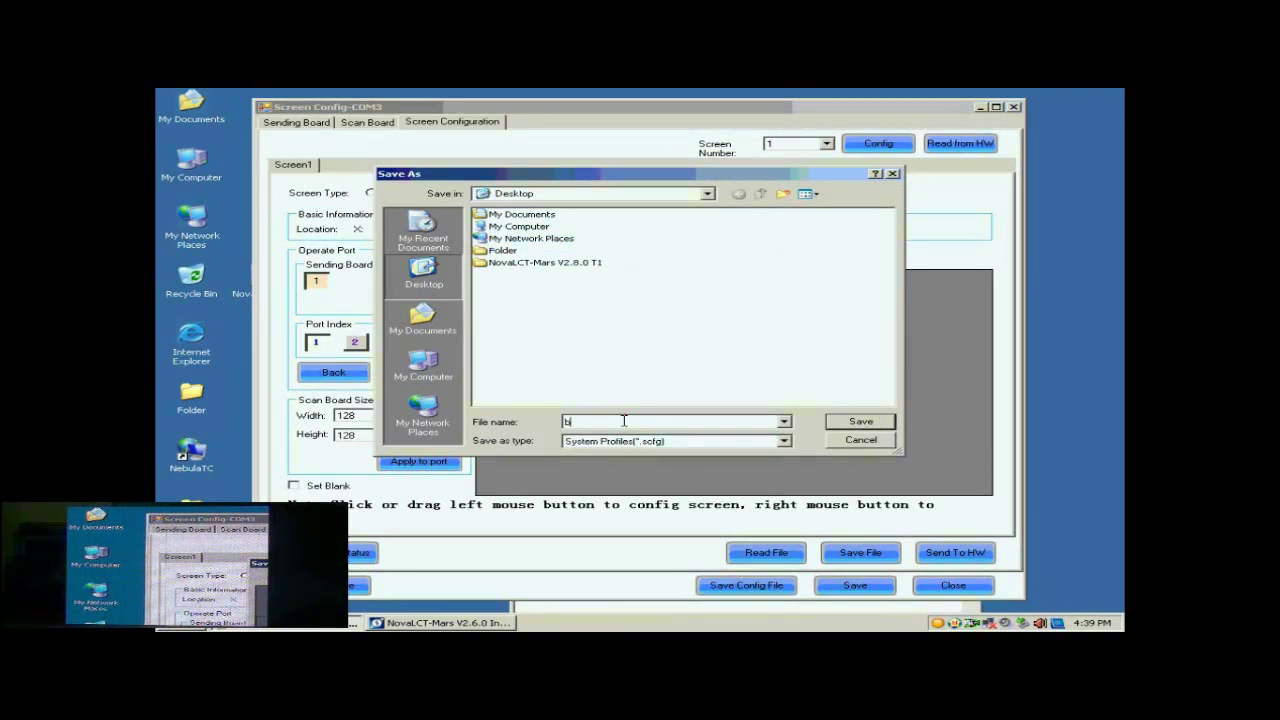
{"action": "type", "text": "uckup data"}
{"action": "left_click", "coordinate": [848, 421]}
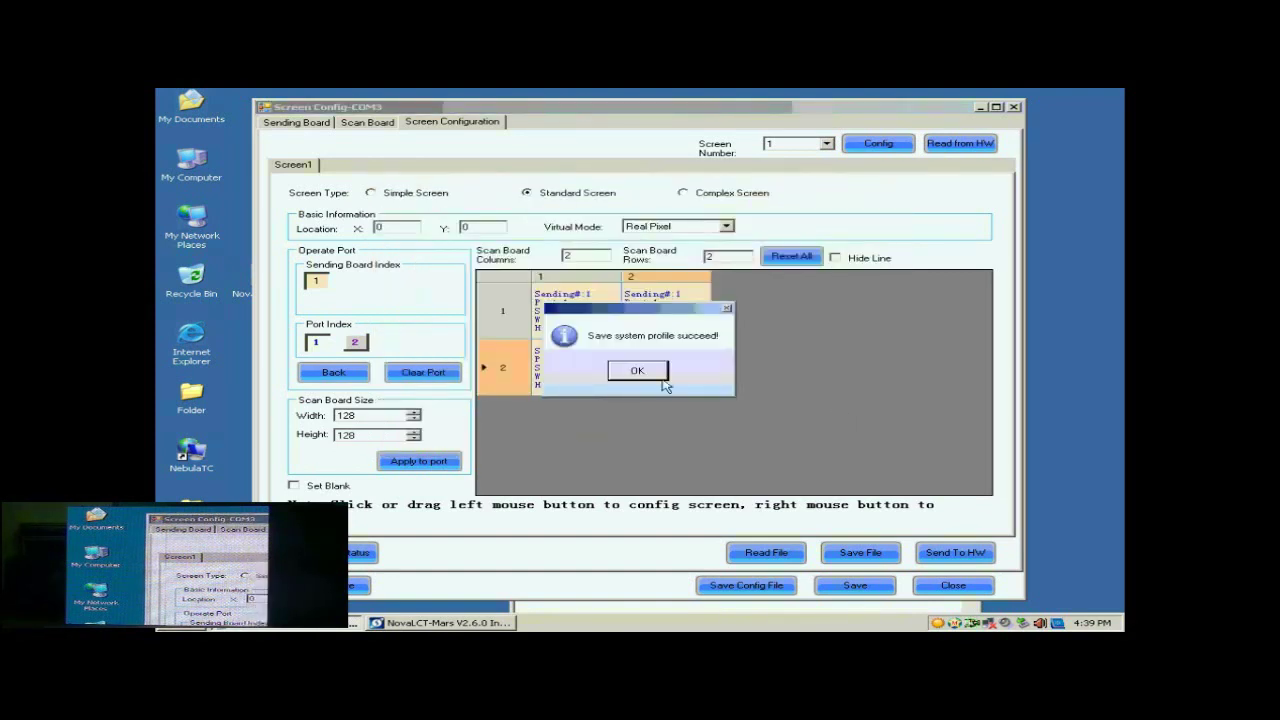
{"action": "left_click", "coordinate": [662, 378]}
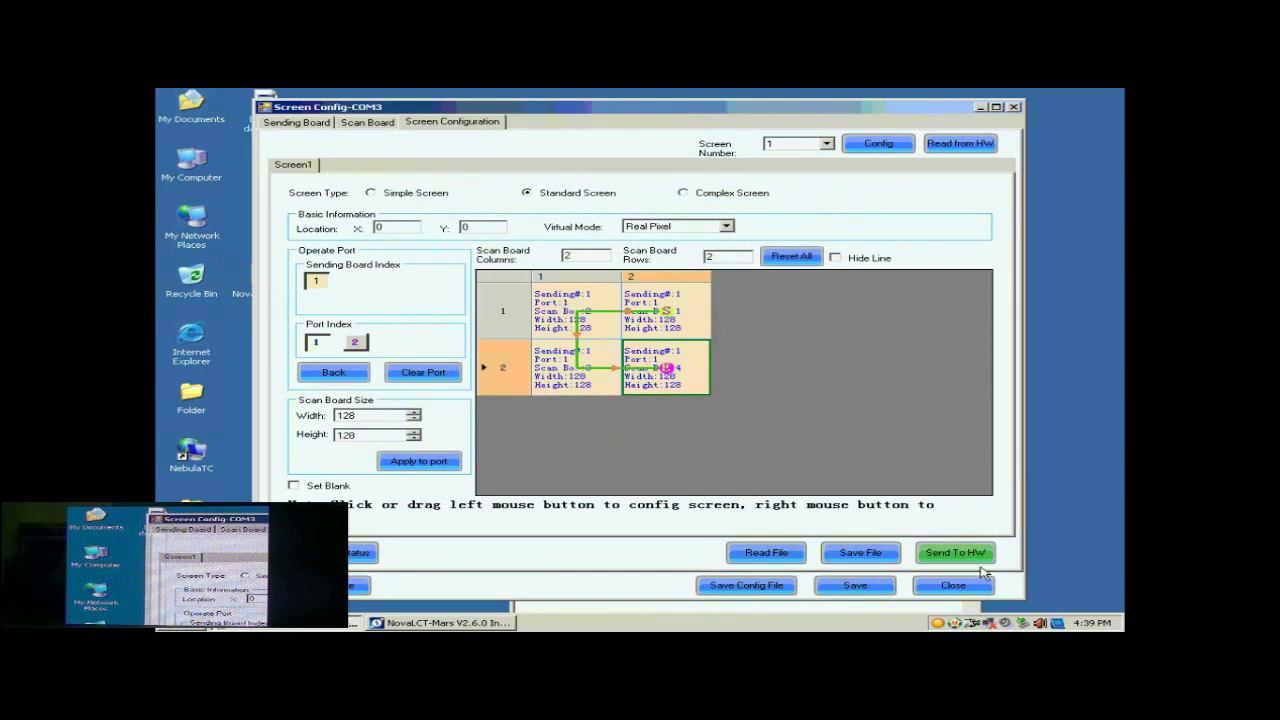
Reopen Screen Config and load the buckup data.scfg file
{"action": "left_click", "coordinate": [953, 586]}
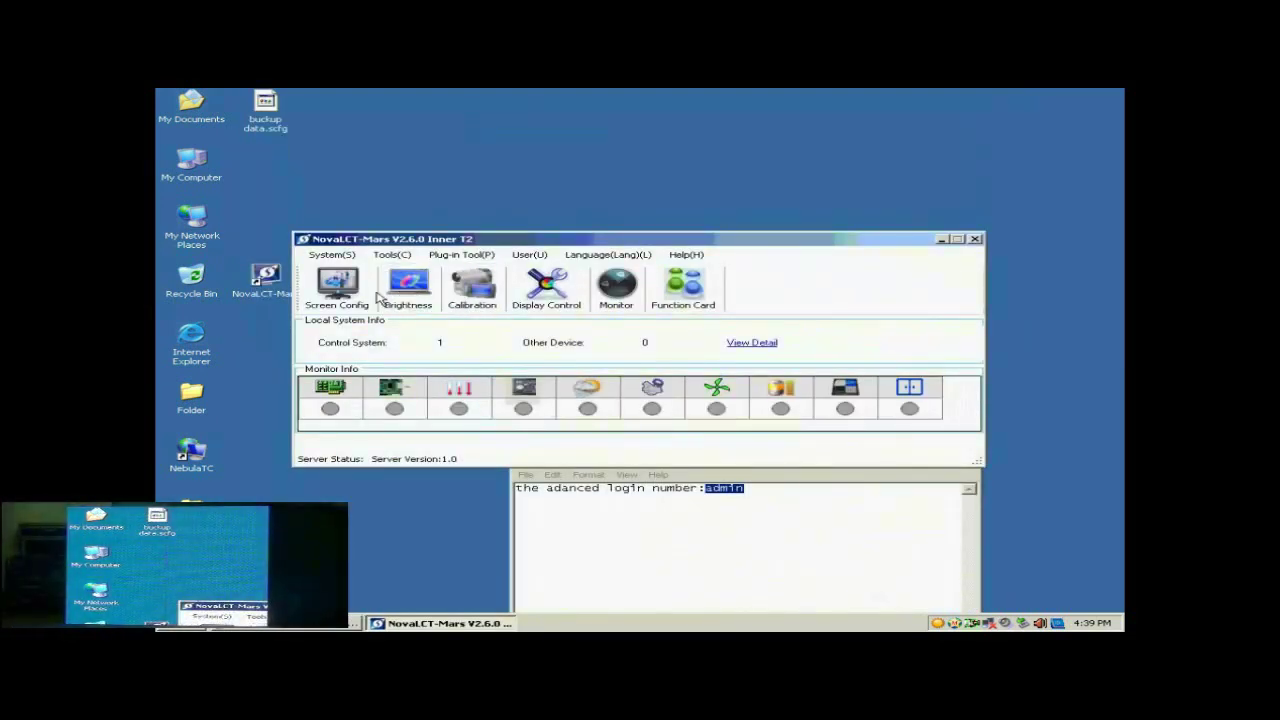
{"action": "left_click", "coordinate": [358, 291]}
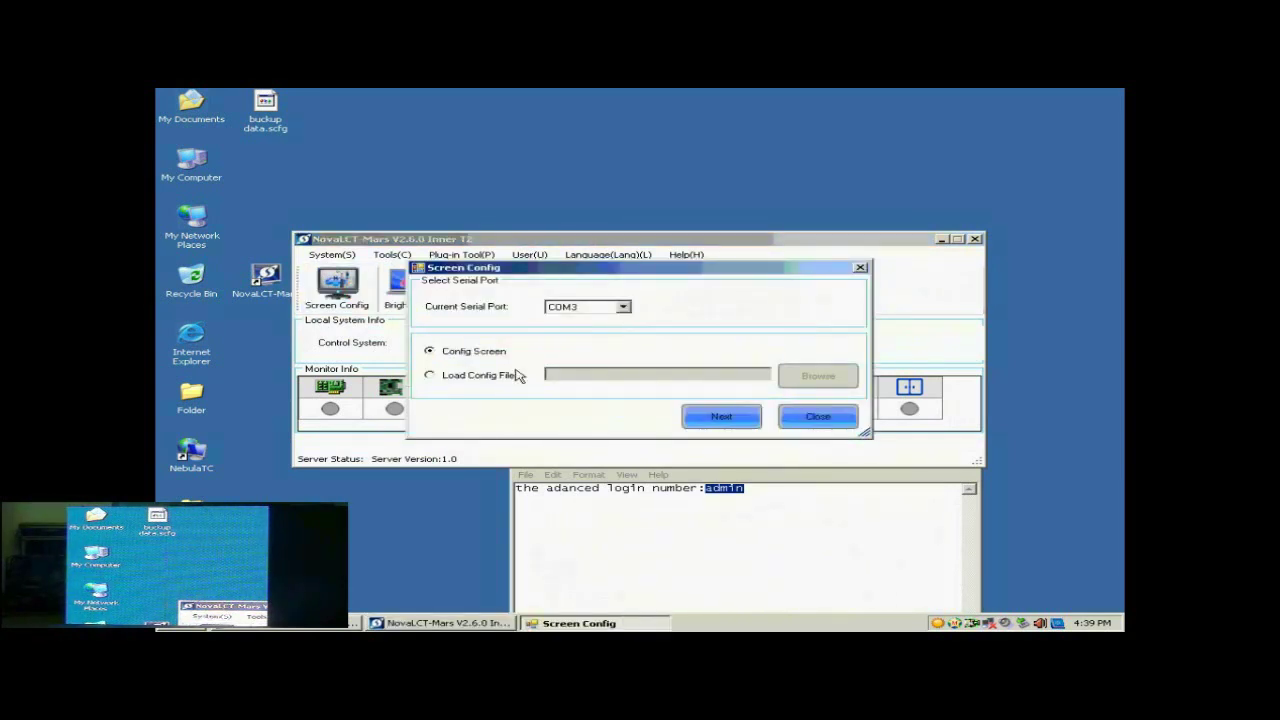
{"action": "left_click", "coordinate": [474, 379]}
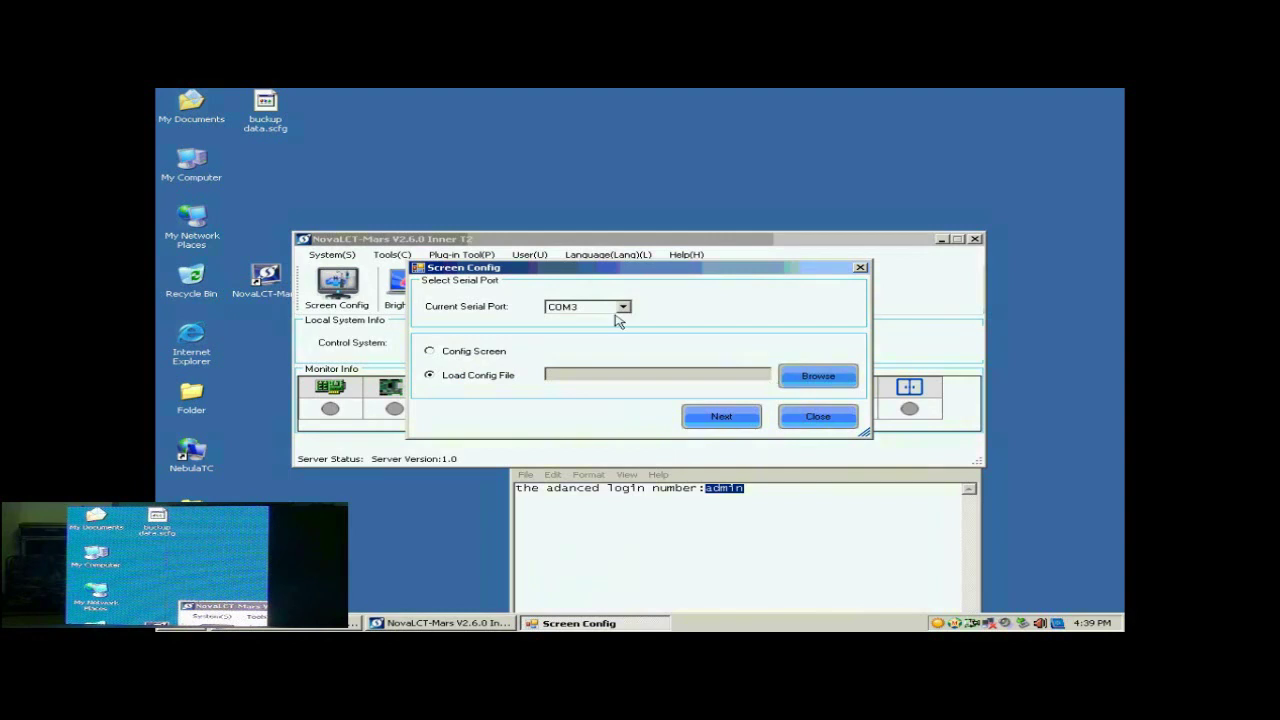
{"action": "left_click", "coordinate": [823, 377]}
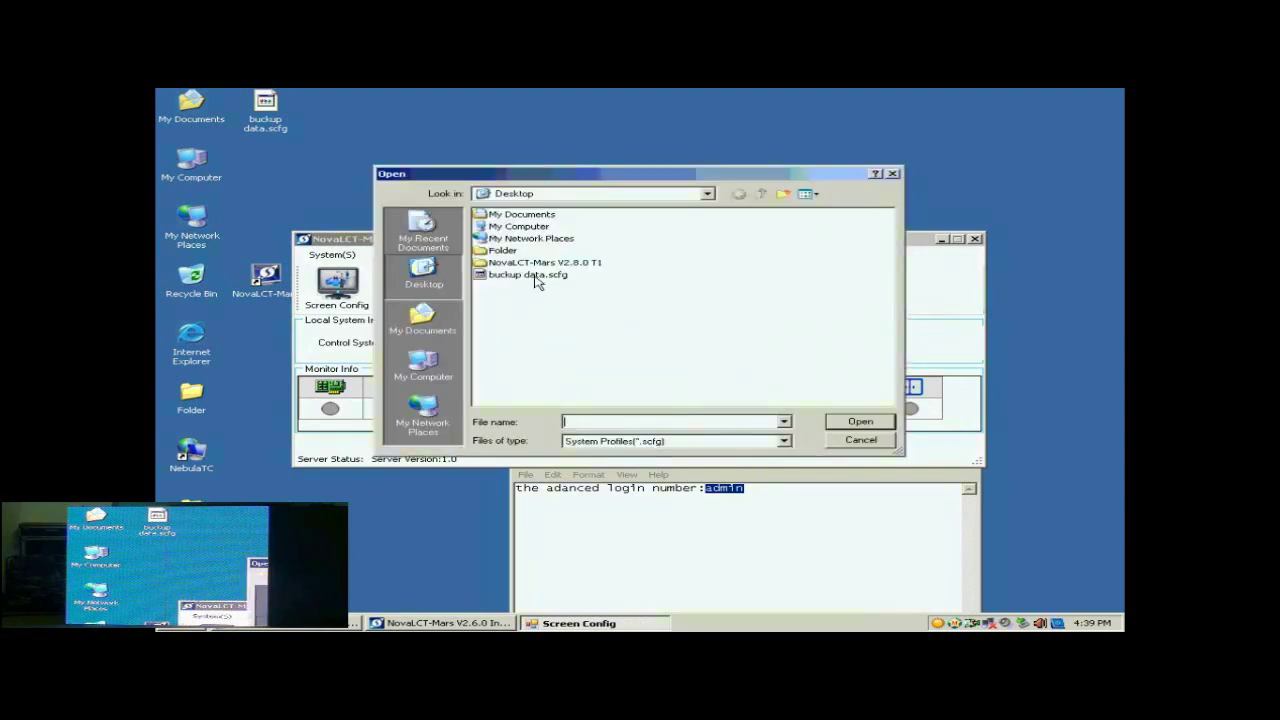
{"action": "left_click", "coordinate": [530, 275]}
{"action": "left_click", "coordinate": [862, 422]}
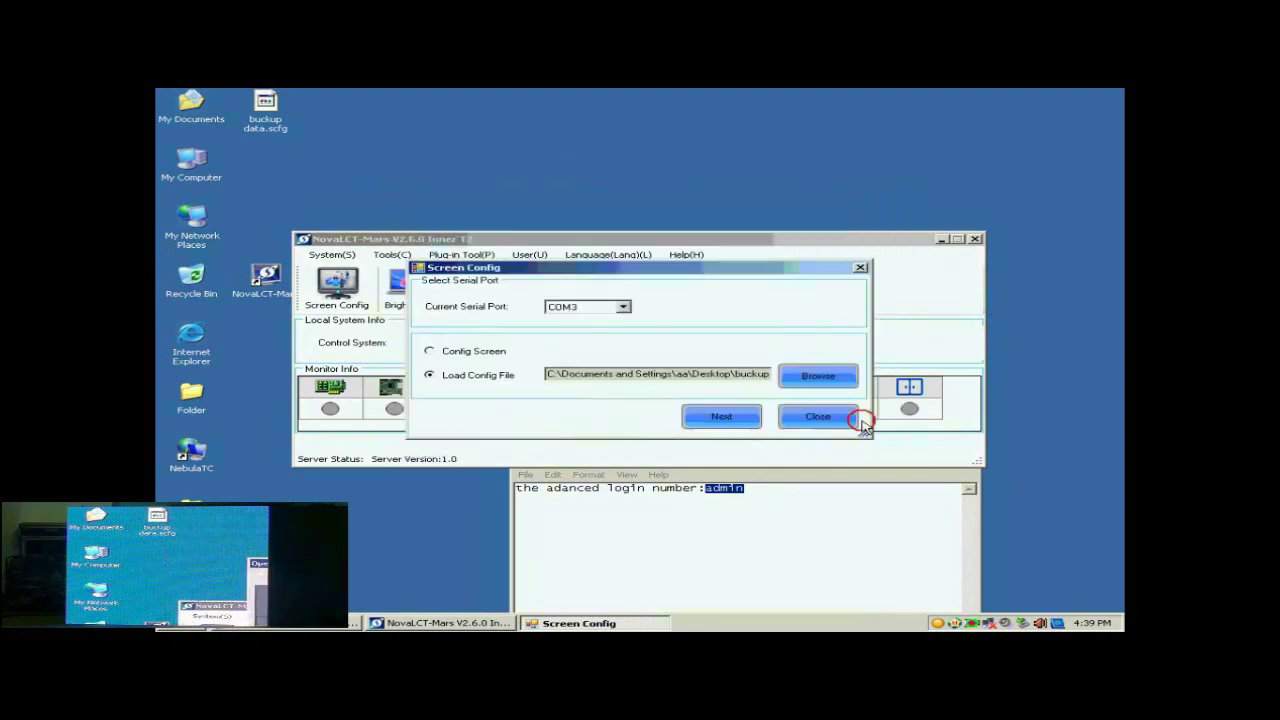
Apply the loaded buckup data configuration to the screen and reposition the main window
{"action": "left_click", "coordinate": [728, 419]}
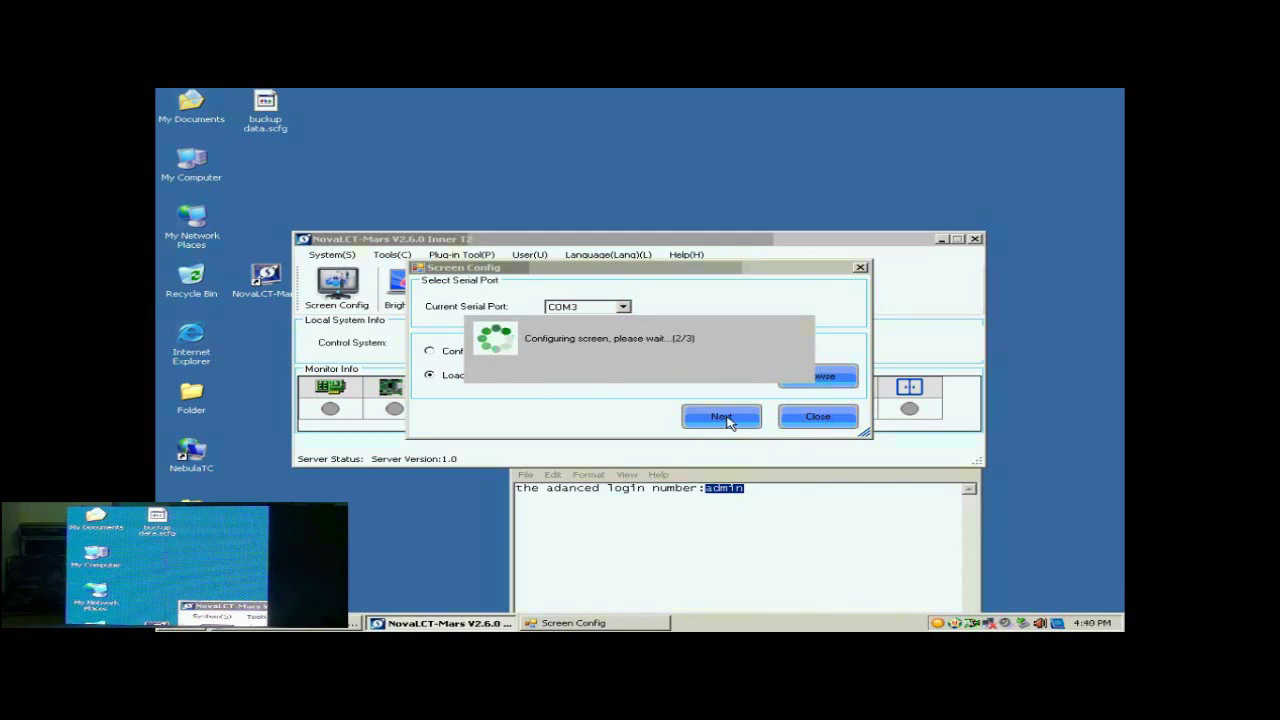
{"action": "left_click", "coordinate": [637, 370]}
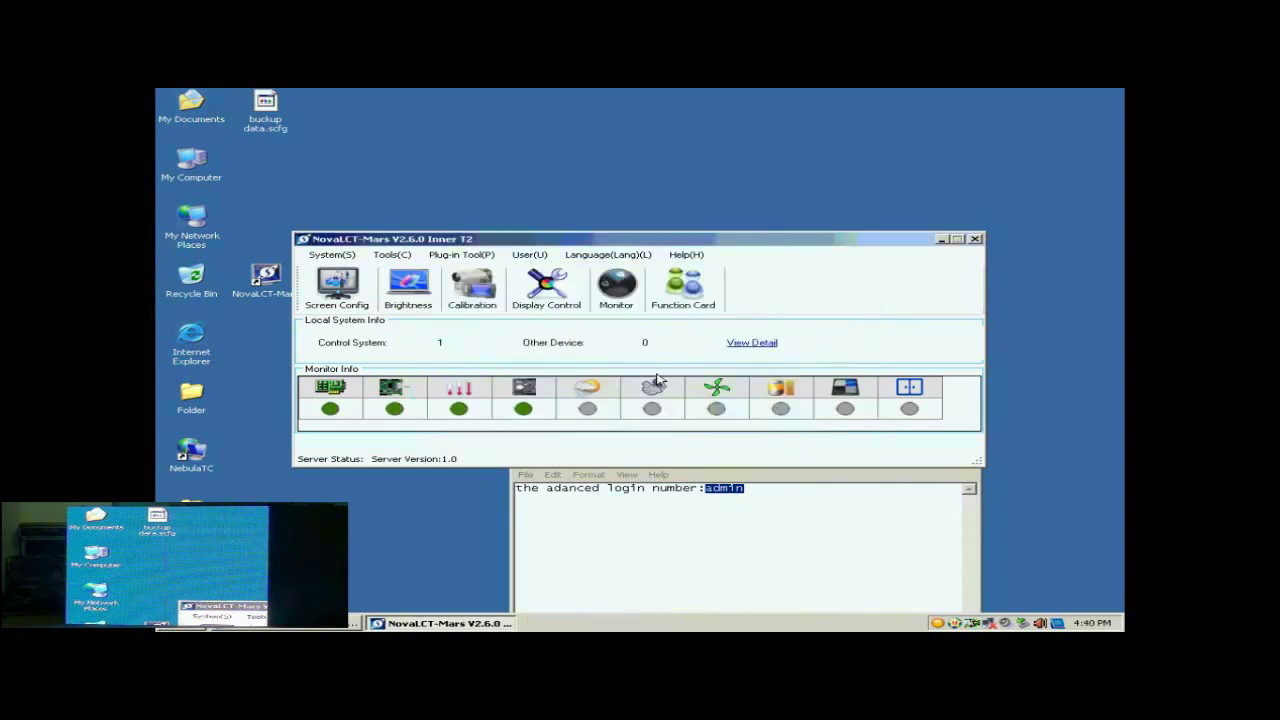
{"action": "left_click_drag", "start_coordinate": [738, 243], "coordinate": [740, 207]}
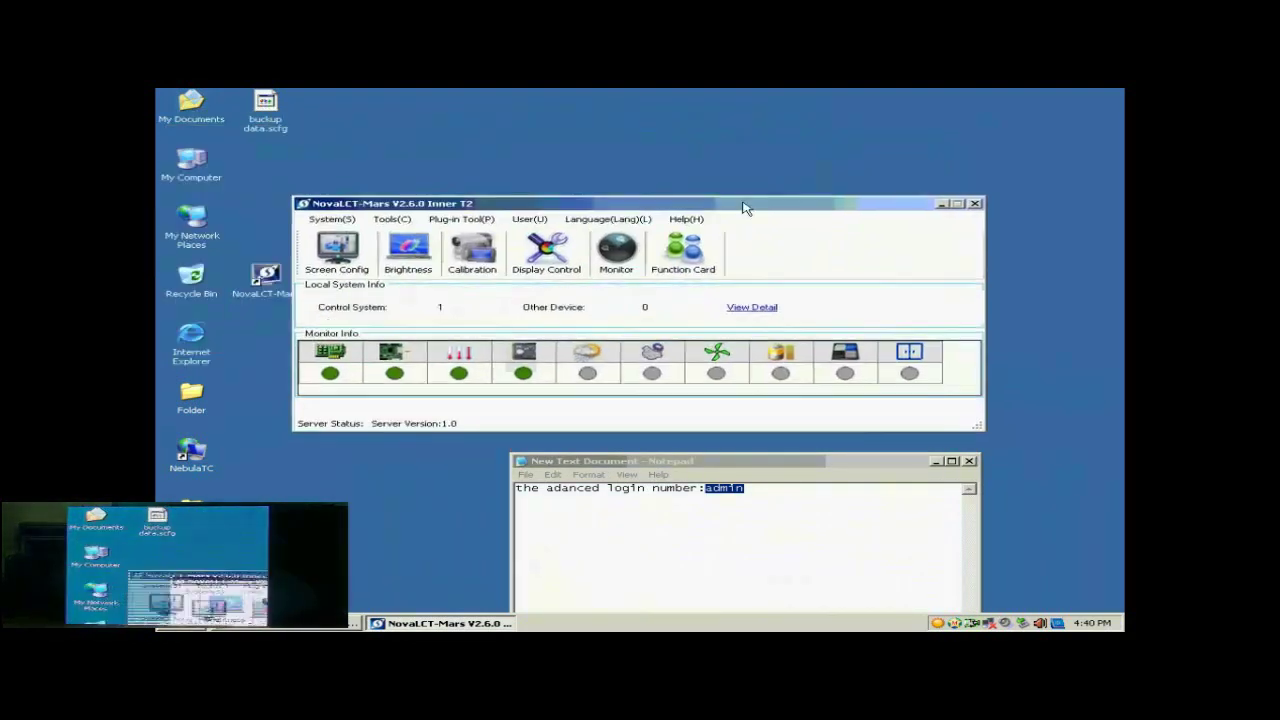